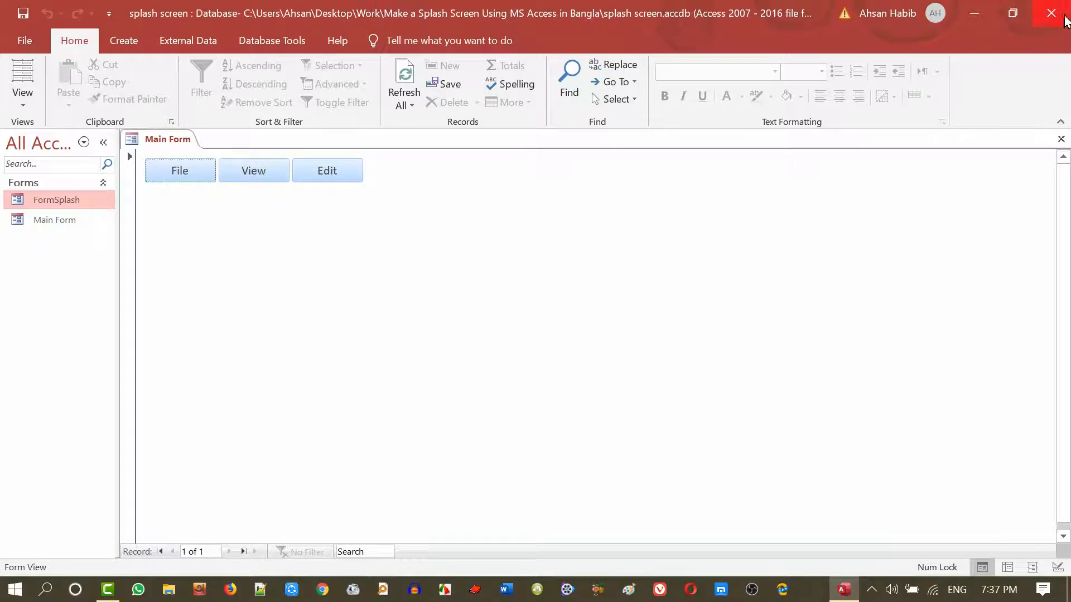
# Close the open splash screen database and start a fresh session of Microsoft Access
pyautogui.click(1064, 18)
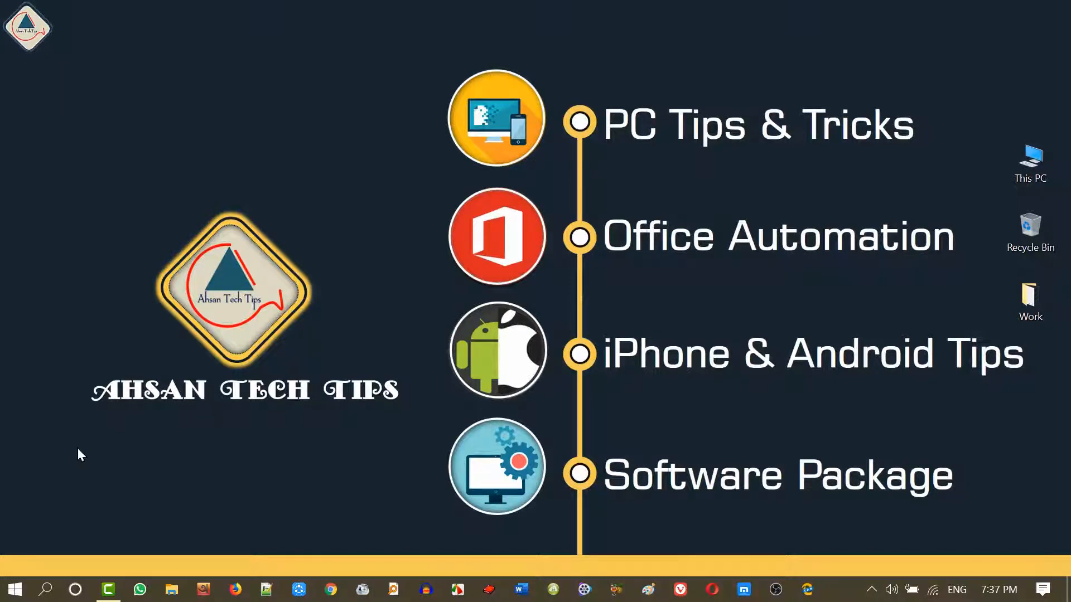
pyautogui.click(46, 590)
pyautogui.write('acces')
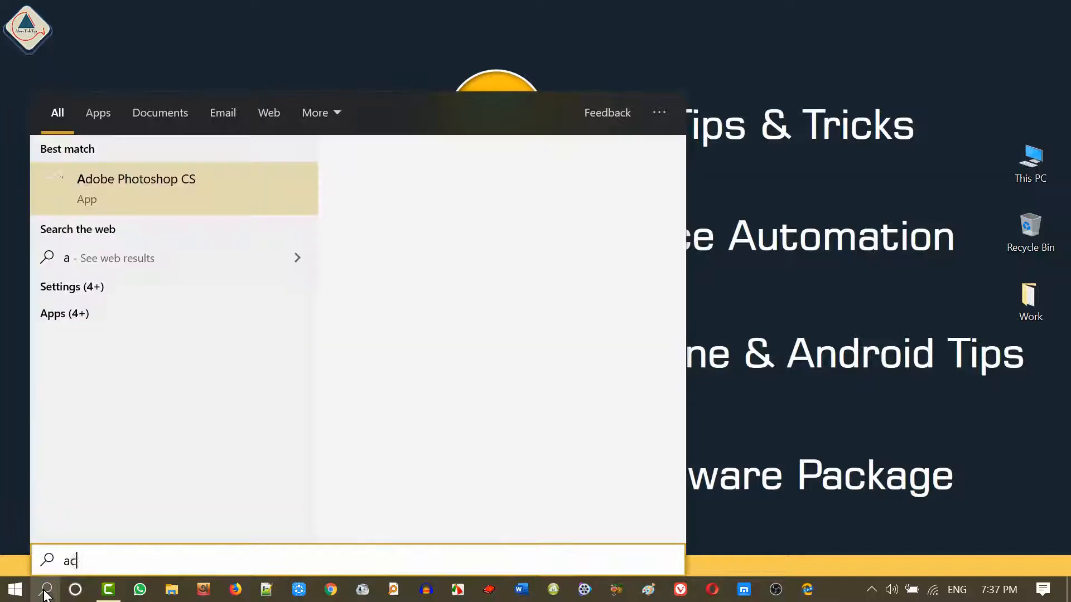
pyautogui.write('s')
pyautogui.press('Return')
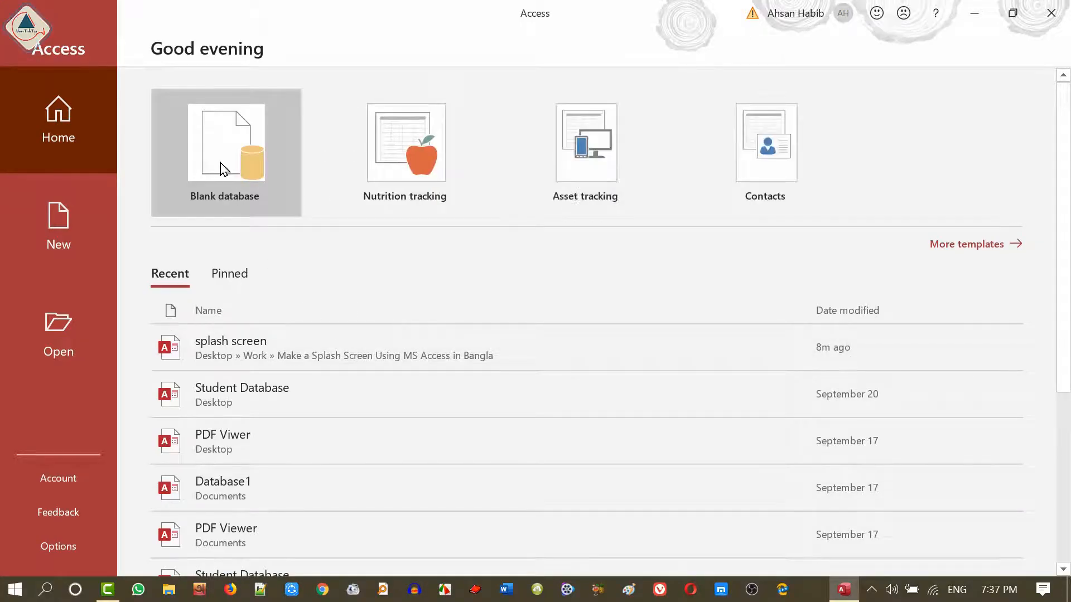
# Create a blank database named Splash Screen on the Desktop and close its default table
pyautogui.click(223, 169)
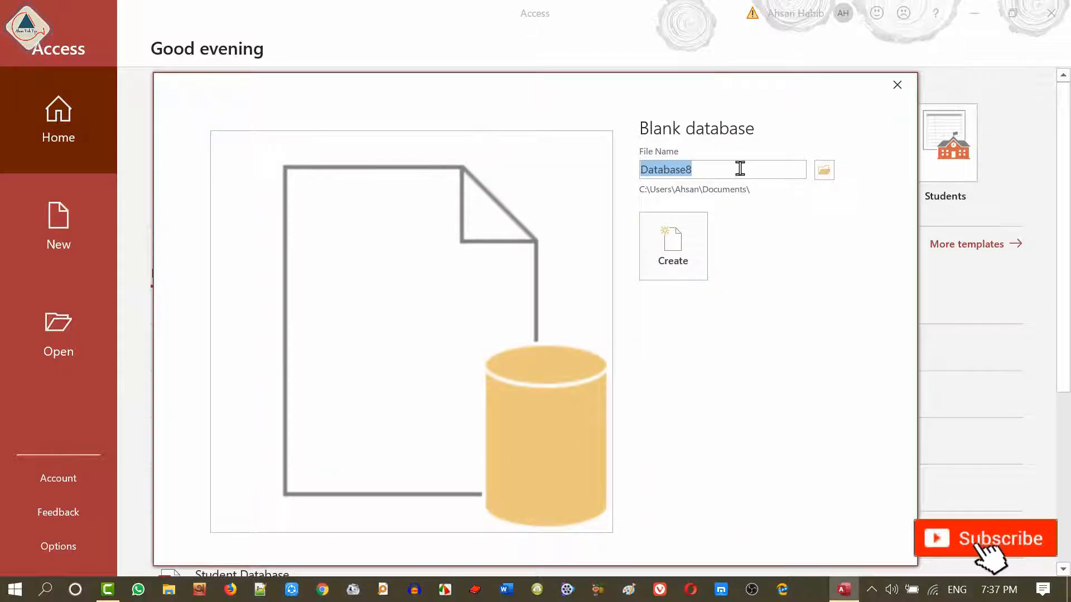
pyautogui.write('Splash Scr')
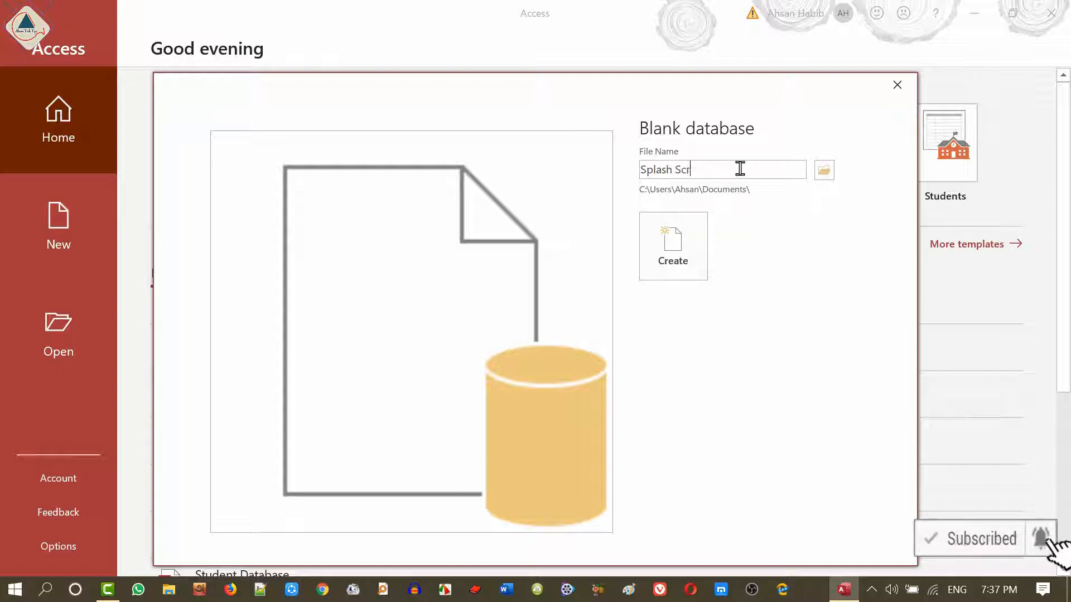
pyautogui.write('een')
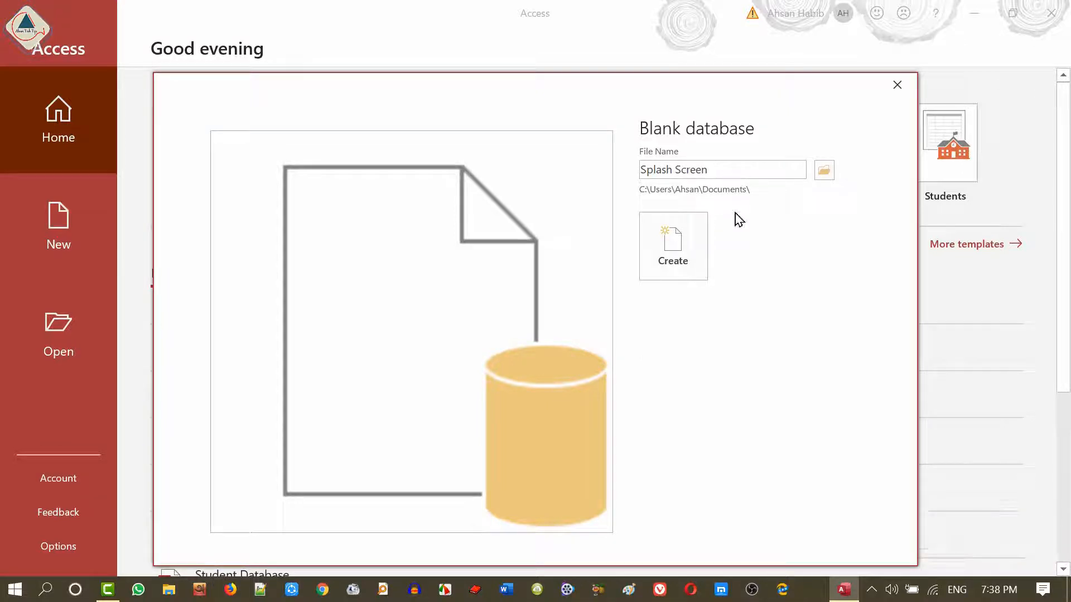
pyautogui.click(825, 170)
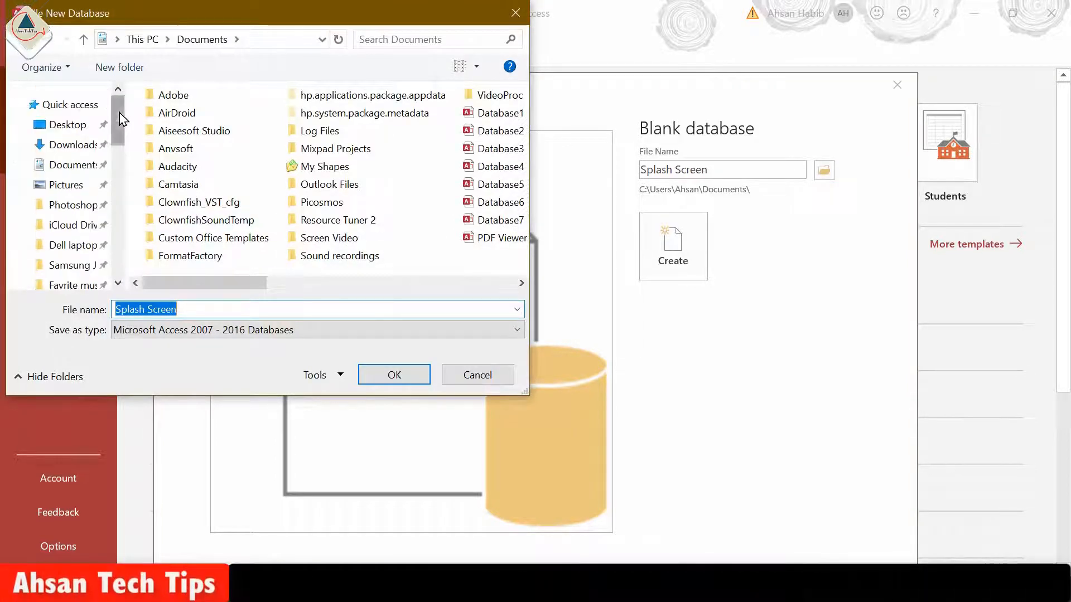
pyautogui.click(67, 124)
pyautogui.click(397, 375)
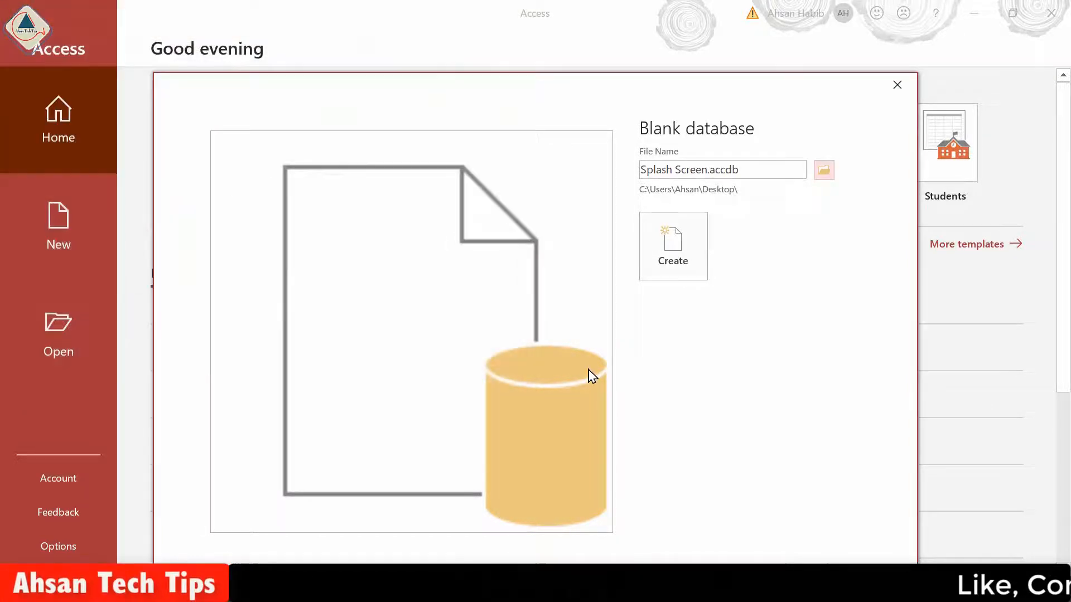
pyautogui.click(662, 257)
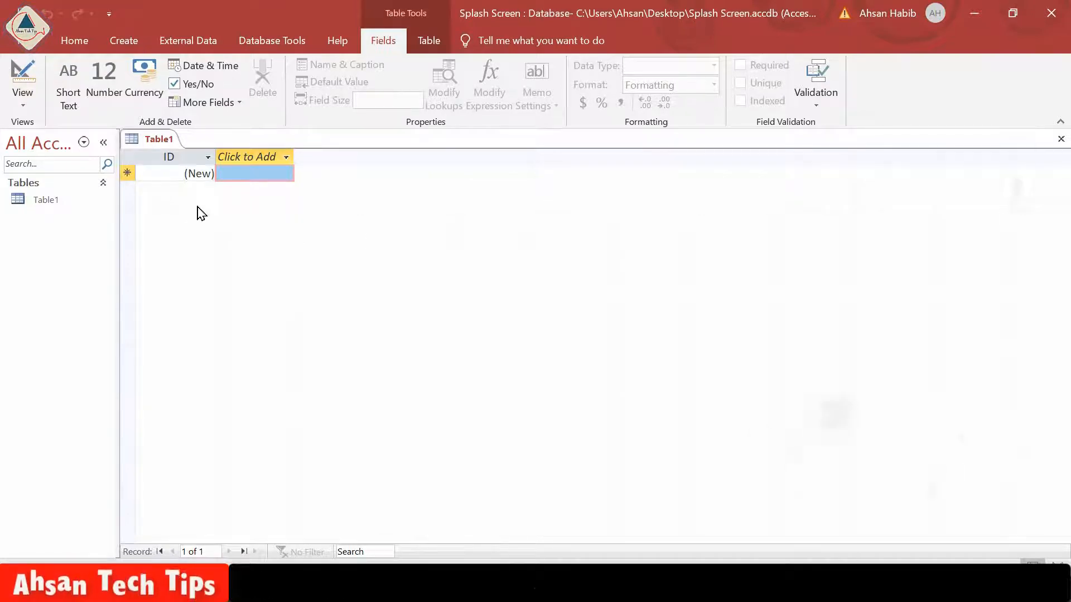
pyautogui.rightClick(156, 142)
pyautogui.click(206, 173)
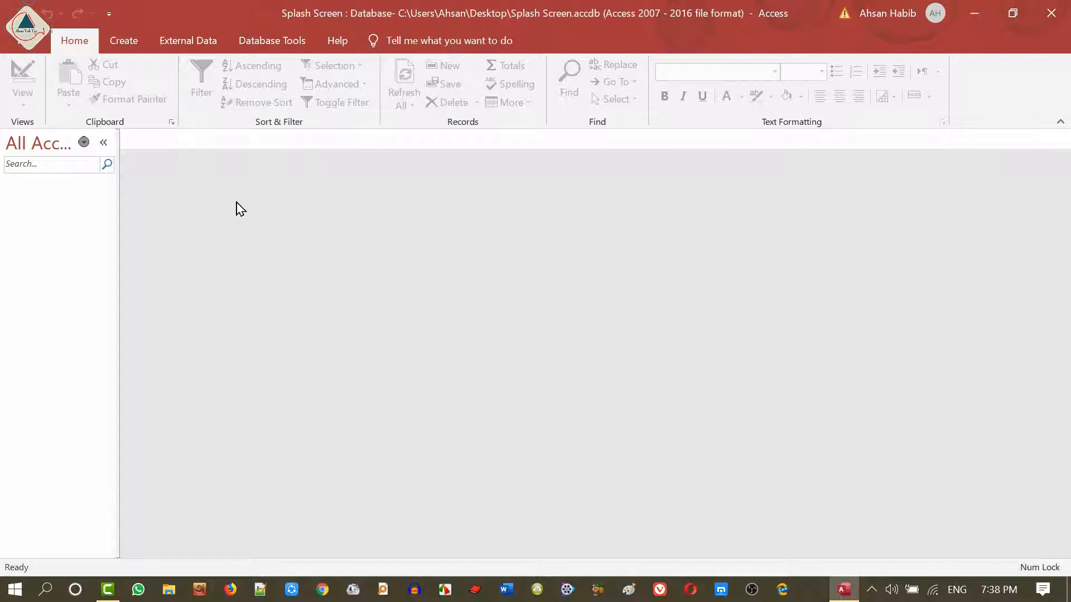
# Create an empty form in Design view, save it as SplashScreen and close it
pyautogui.click(123, 43)
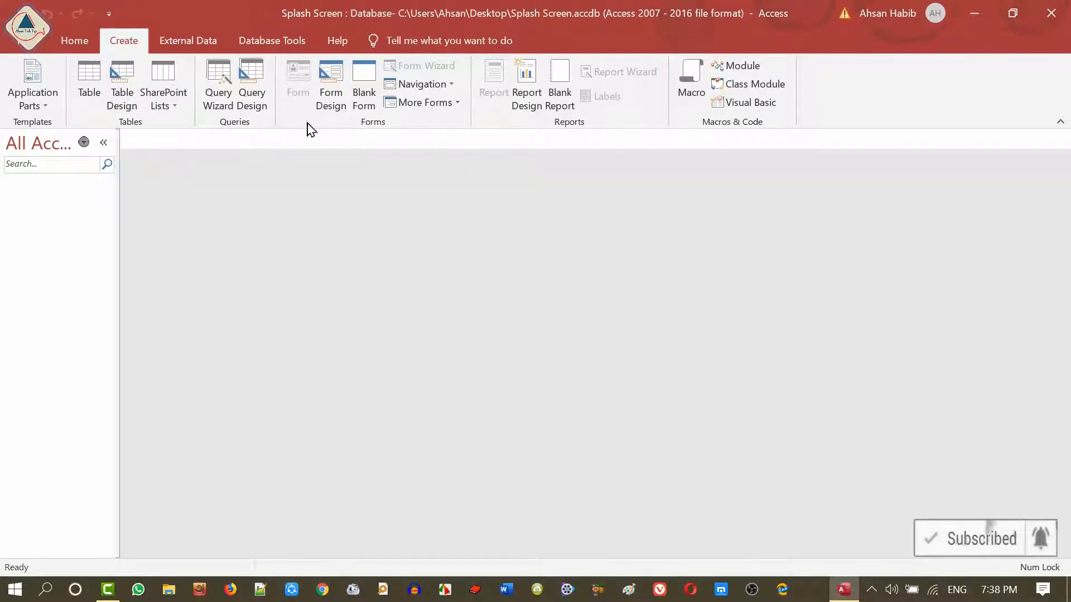
pyautogui.click(331, 88)
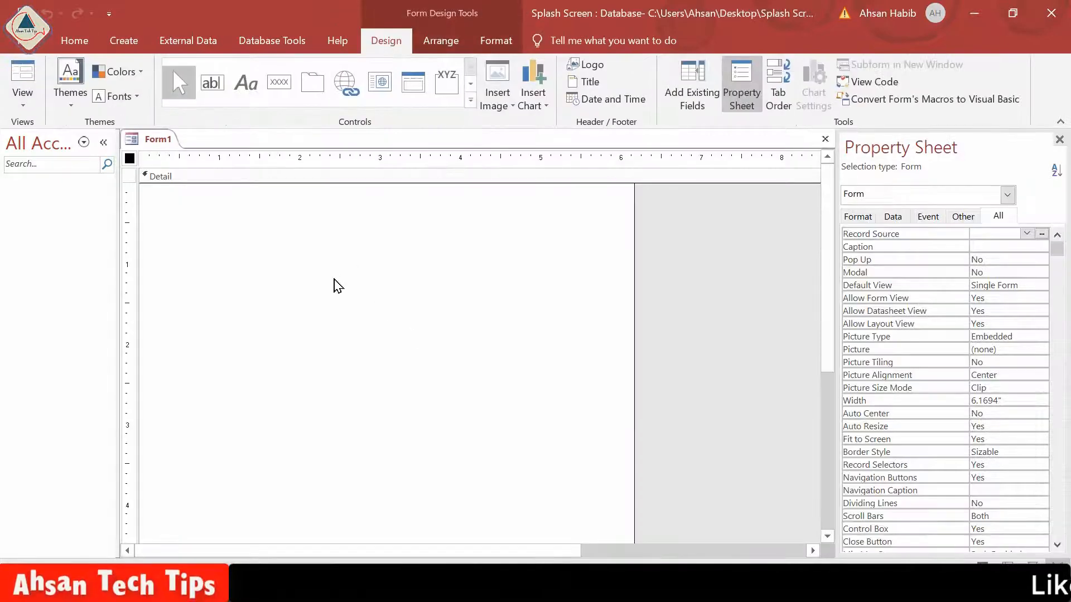
pyautogui.scroll(-3, 627, 531)
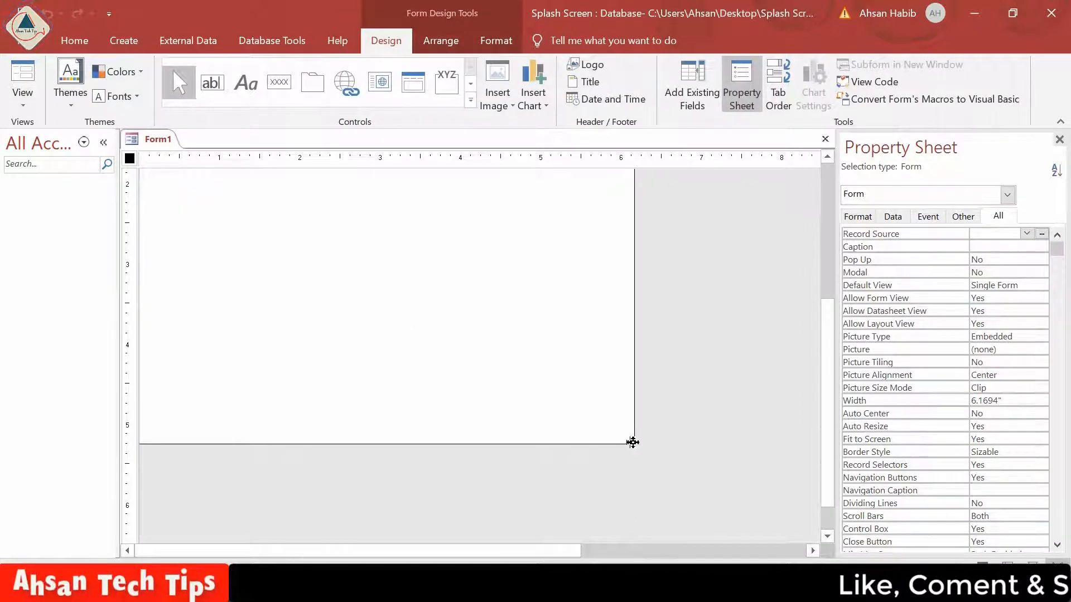
pyautogui.scroll(3, 614, 451)
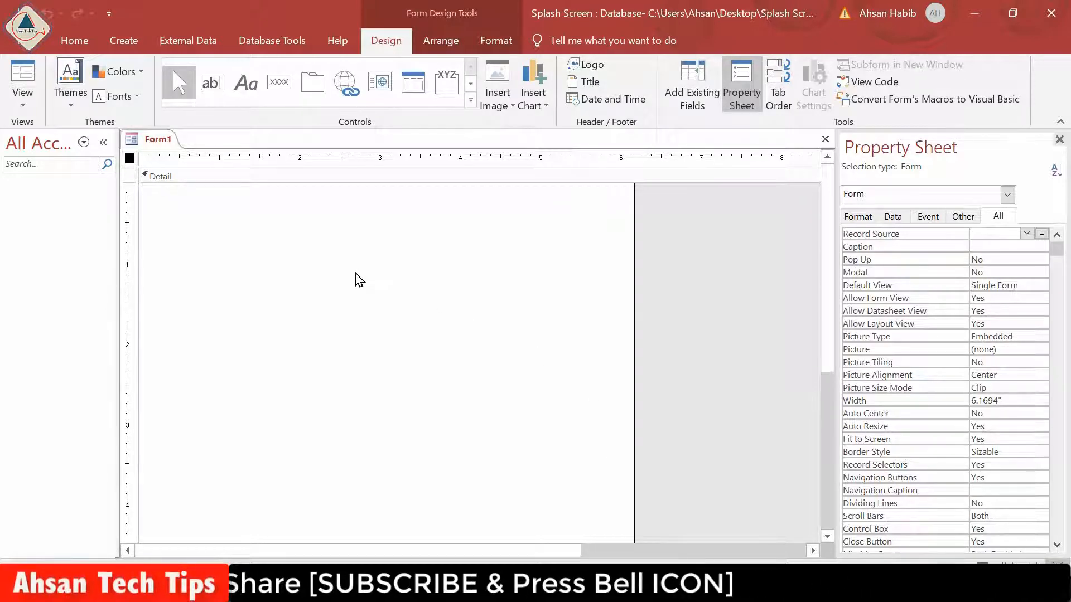
pyautogui.hotkey('ctrl', 's')
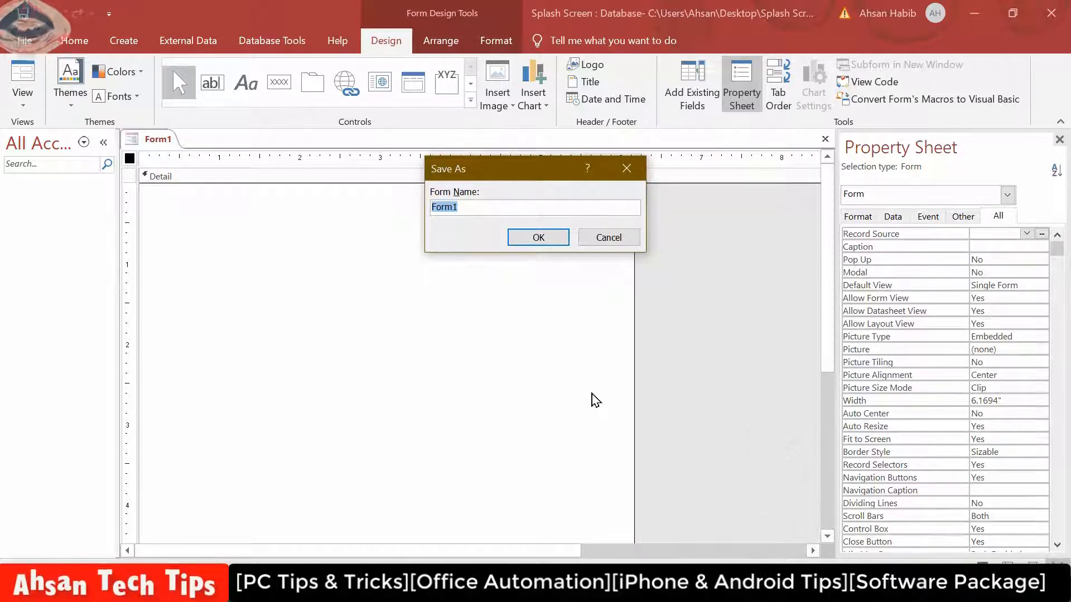
pyautogui.write('Sp')
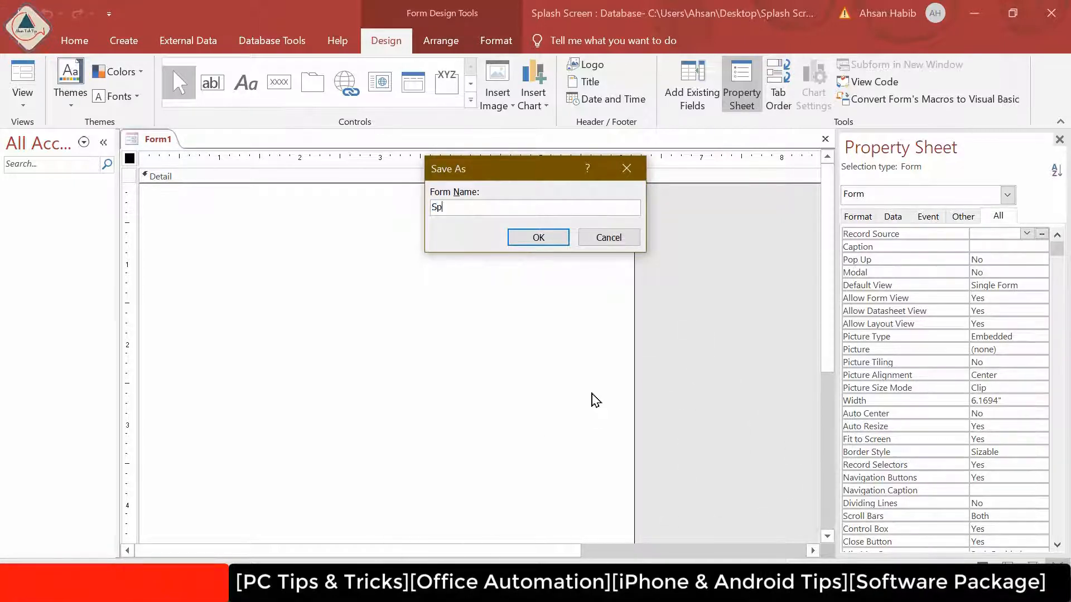
pyautogui.write('lashScreen')
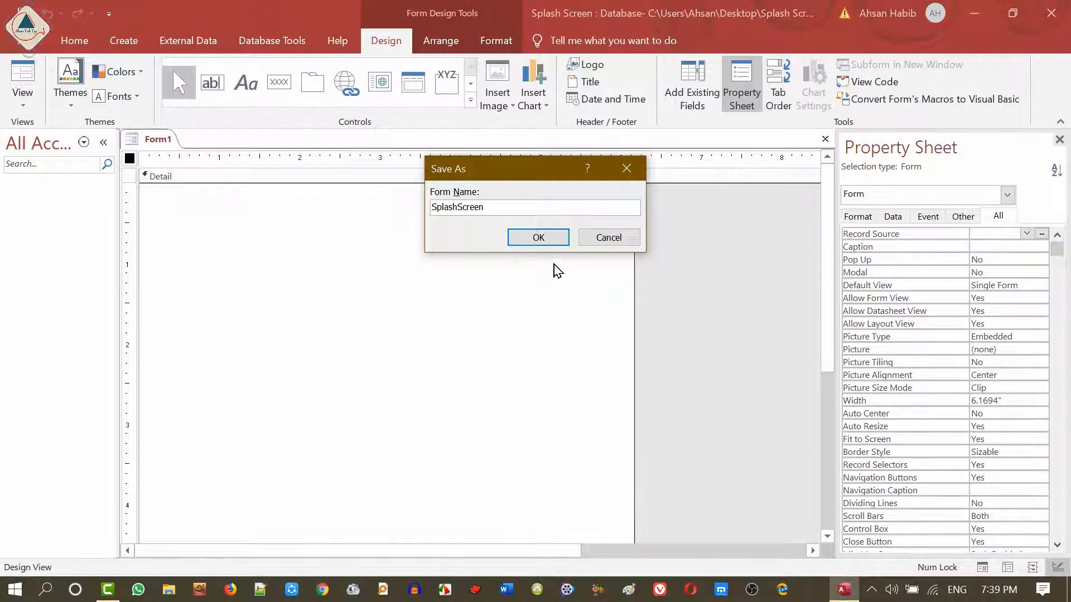
pyautogui.click(537, 238)
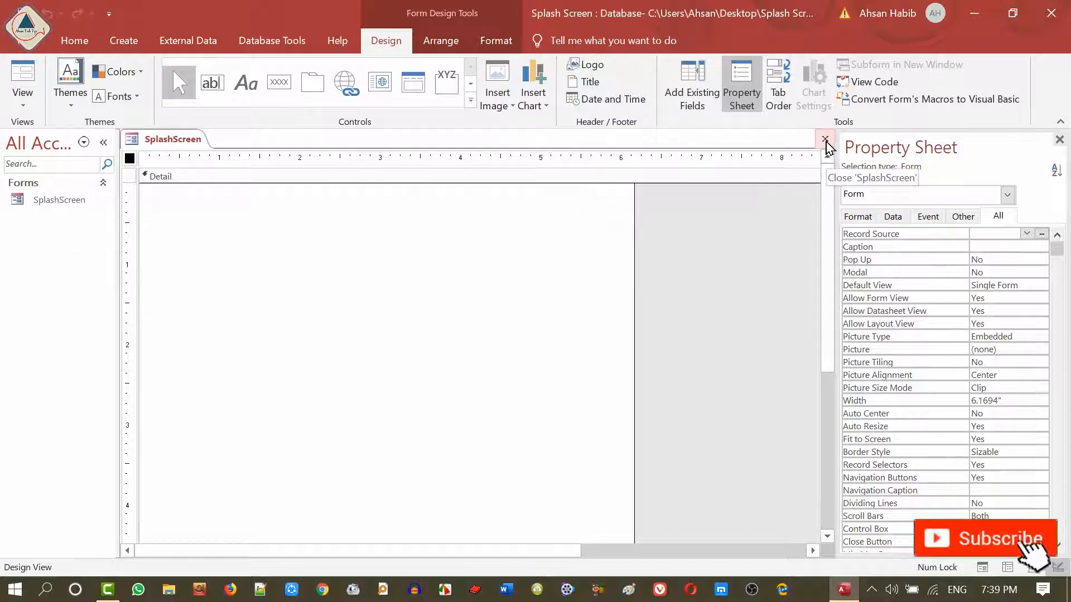
pyautogui.click(826, 139)
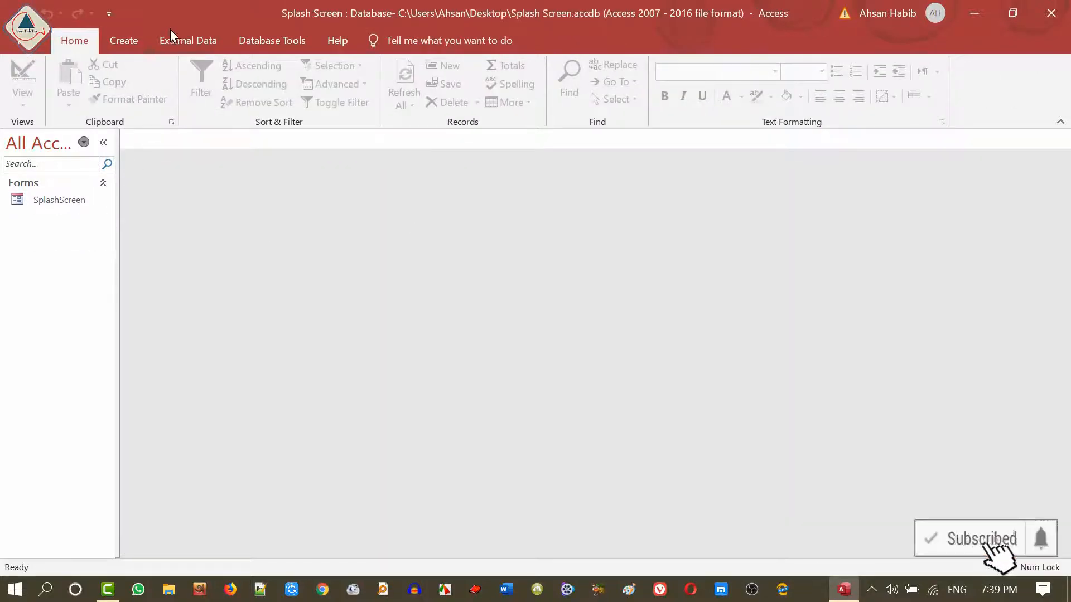
# Create a second empty form in Design view and save it as Main Form
pyautogui.click(124, 41)
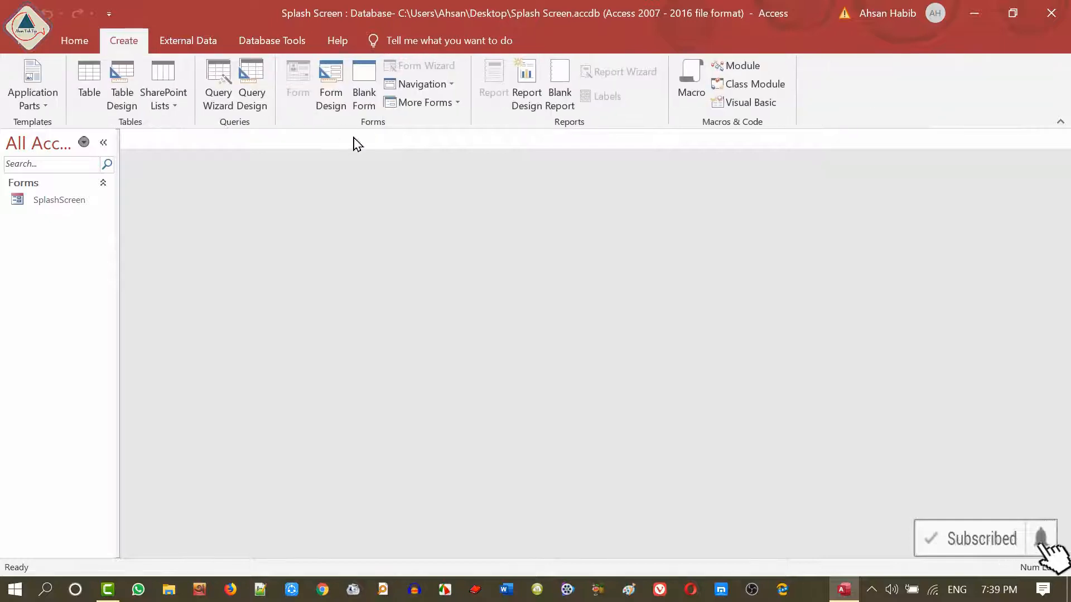
pyautogui.click(338, 86)
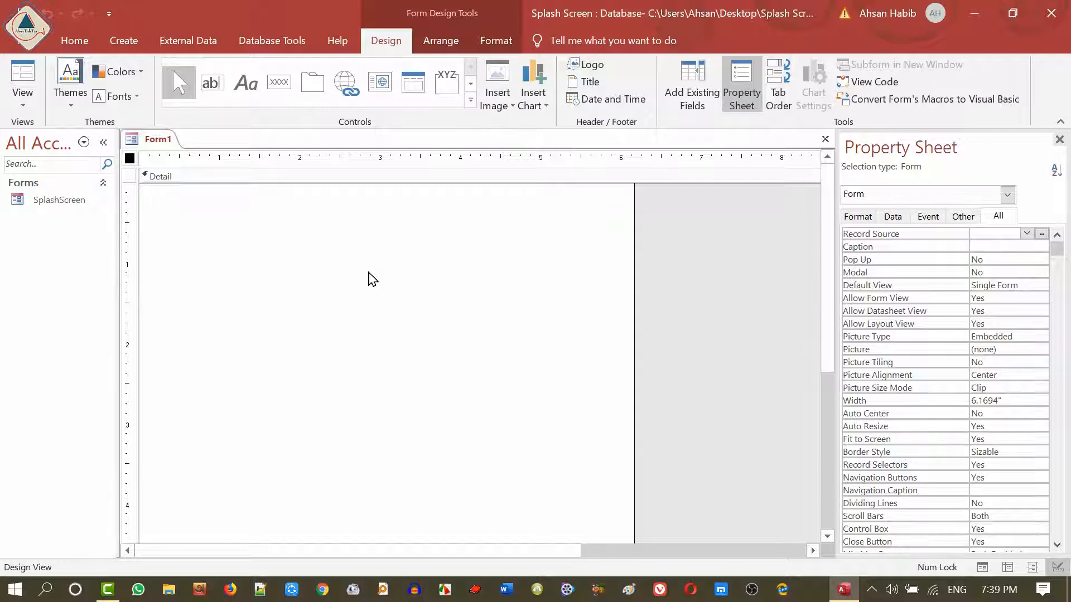
pyautogui.hotkey('ctrl', 's')
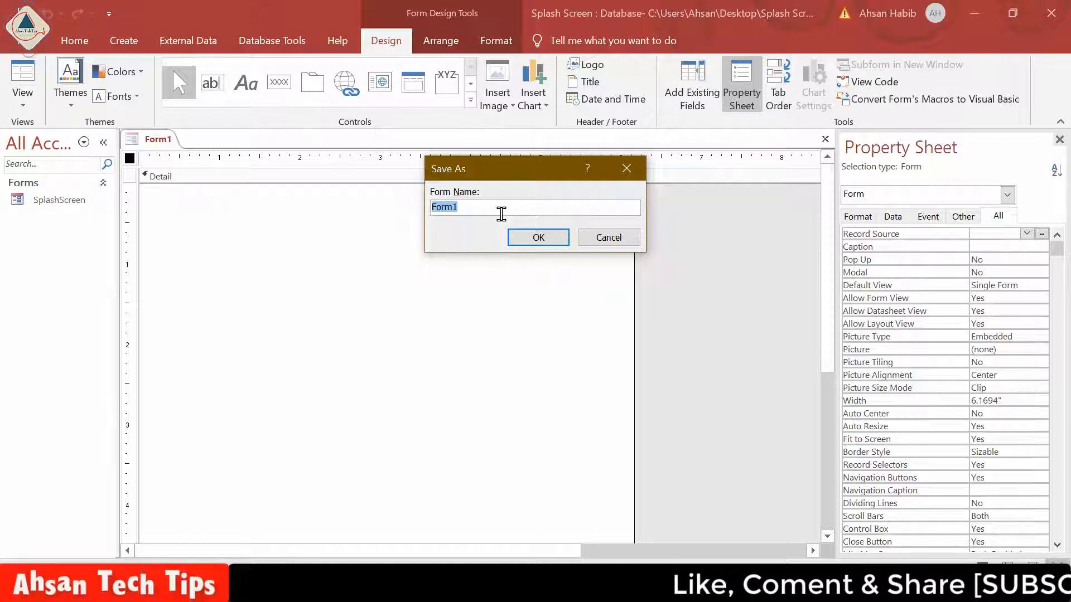
pyautogui.write('Main')
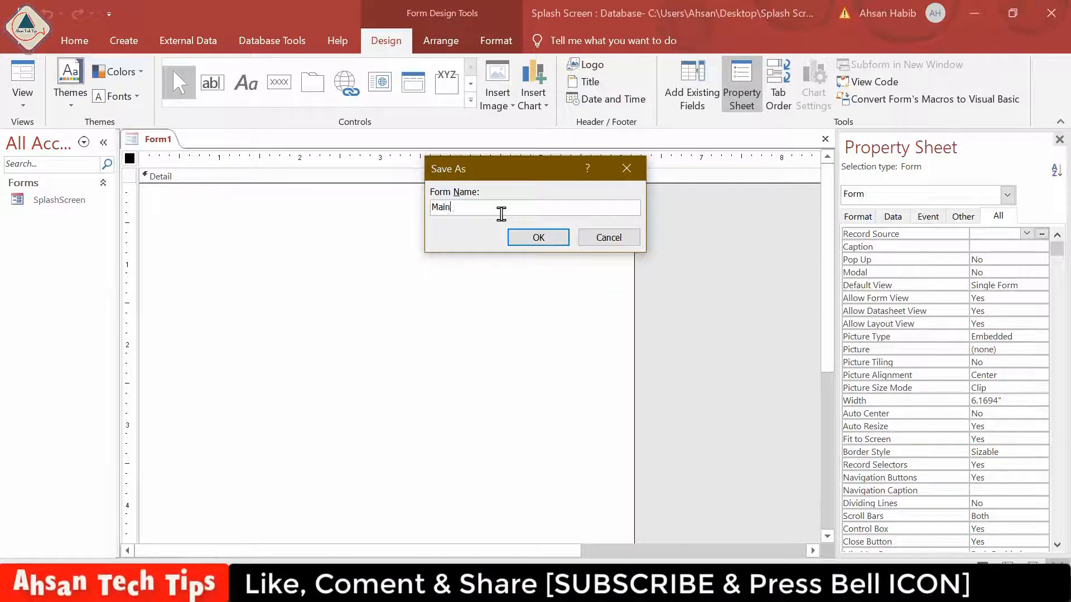
pyautogui.write(' Form')
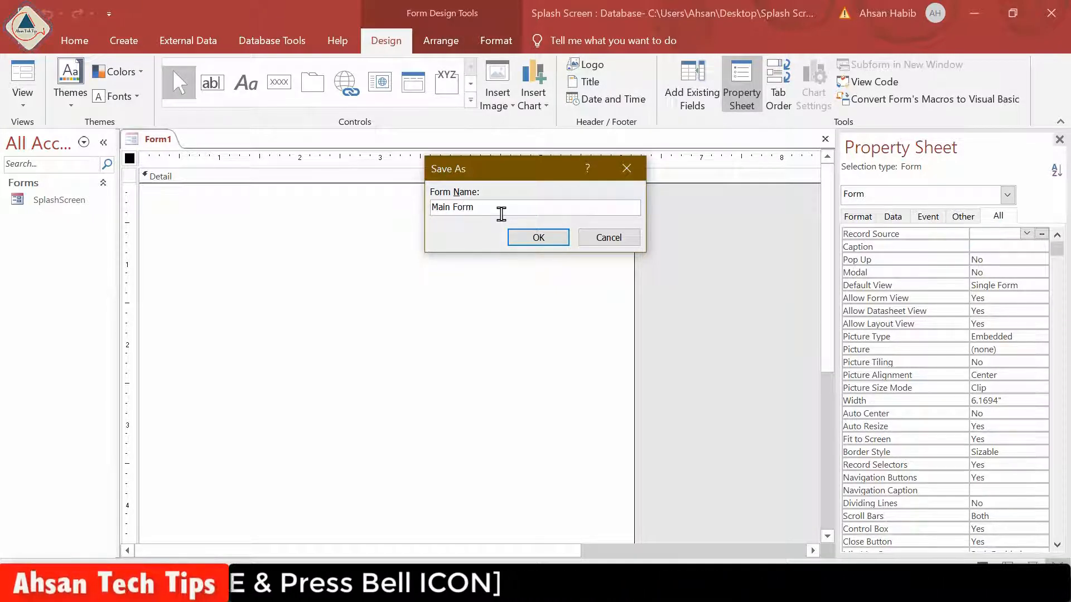
pyautogui.click(541, 236)
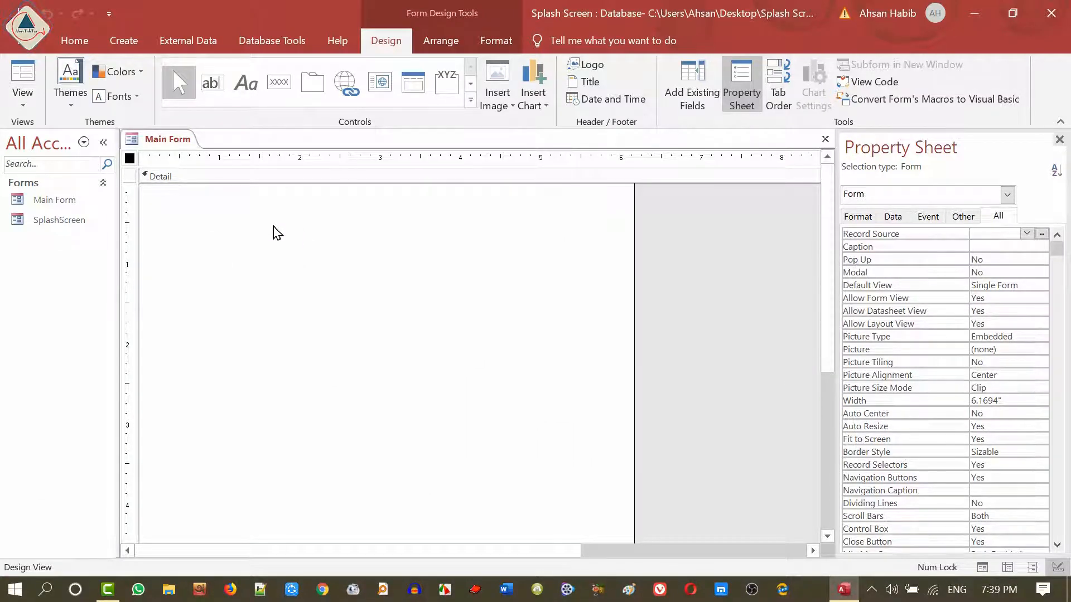
# Draw a command button about 1 inch wide and 0.29 inch high in the Detail section's upper-left corner and caption it File
pyautogui.click(279, 82)
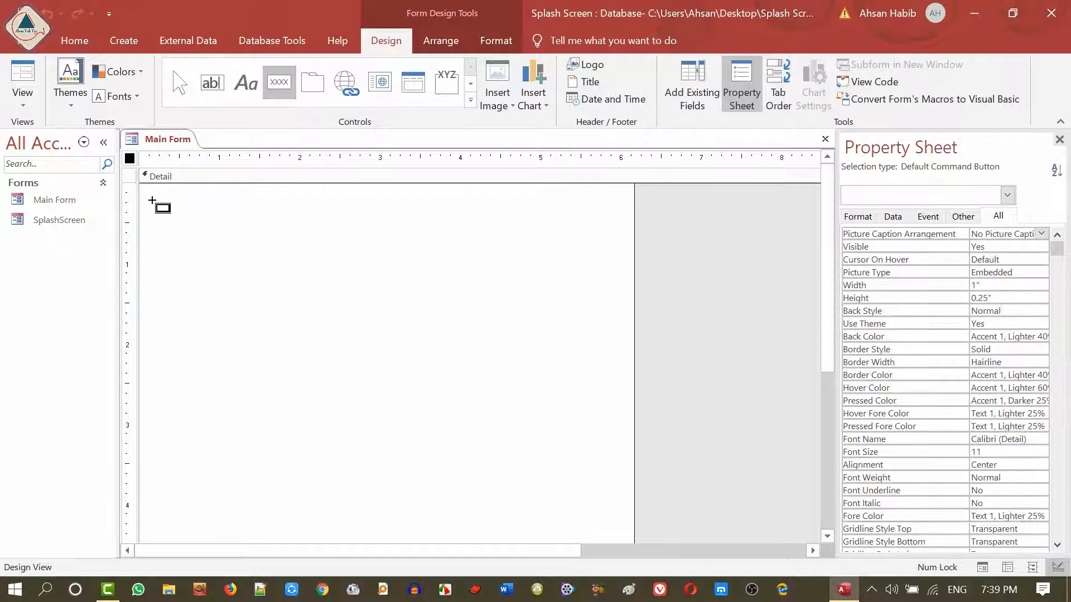
pyautogui.moveTo(152, 200)
pyautogui.mouseDown()
pyautogui.moveTo(243, 222)
pyautogui.moveTo(229, 219)
pyautogui.mouseUp()
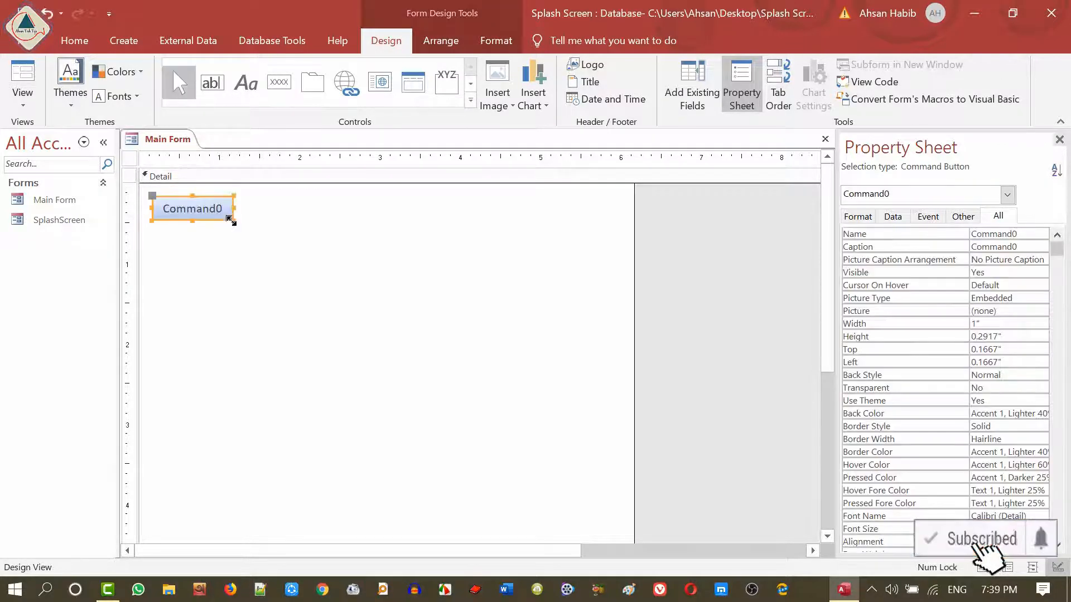
pyautogui.click(221, 209)
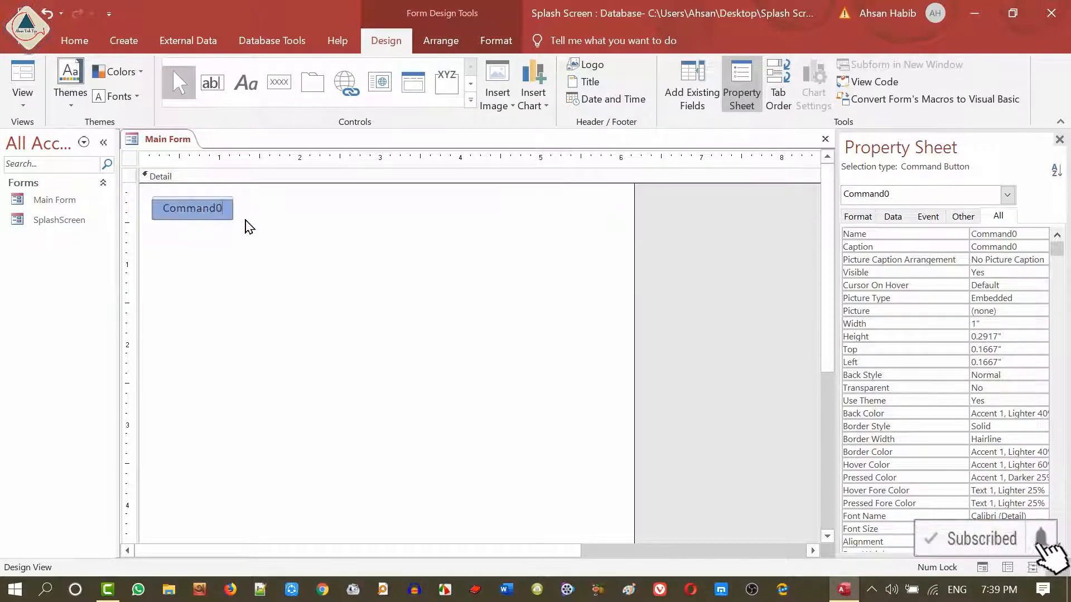
pyautogui.press('BackSpace')
pyautogui.write('Fii')
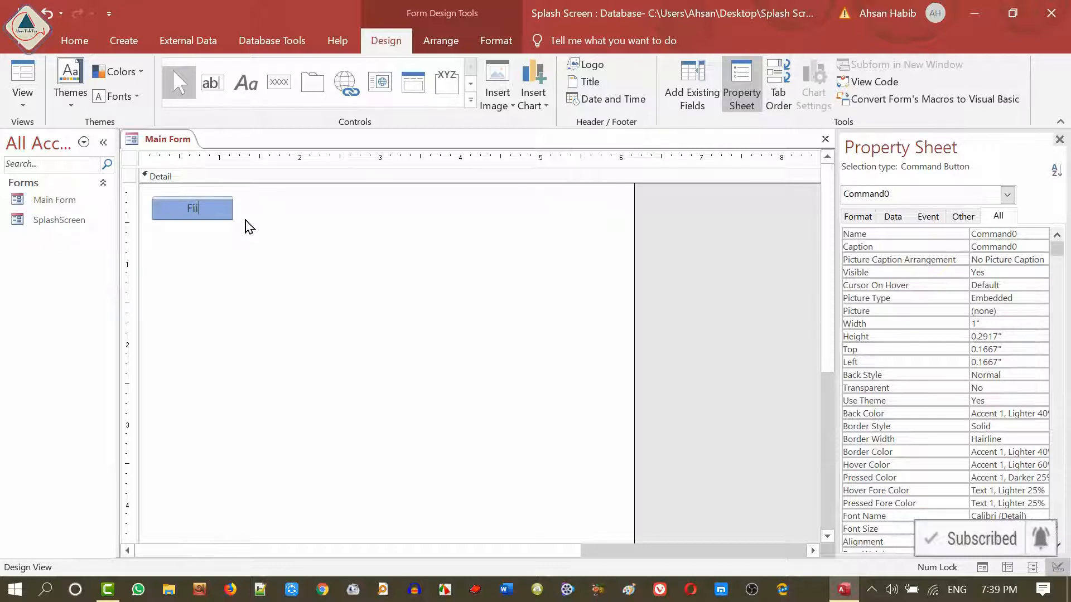
pyautogui.press('BackSpace')
pyautogui.write('le')
pyautogui.click(249, 227)
# Place a copy of the File button immediately to its right, about 1.25 inches from the form's left edge, and caption it View
pyautogui.click(215, 211)
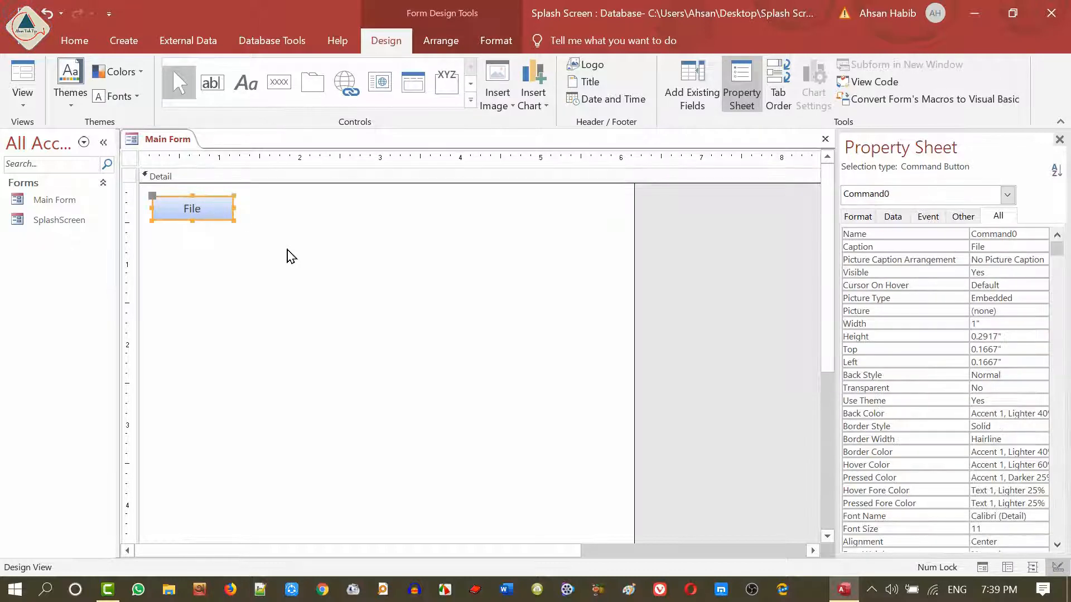
pyautogui.click(281, 238)
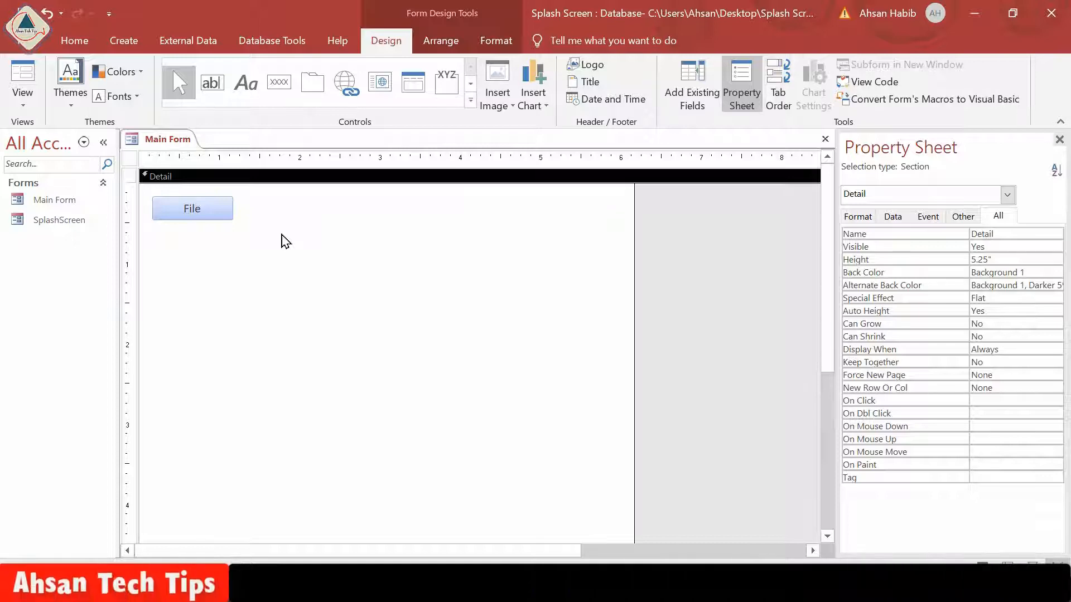
pyautogui.hotkey('ctrl', 'v')
pyautogui.click(187, 198)
pyautogui.click(211, 198)
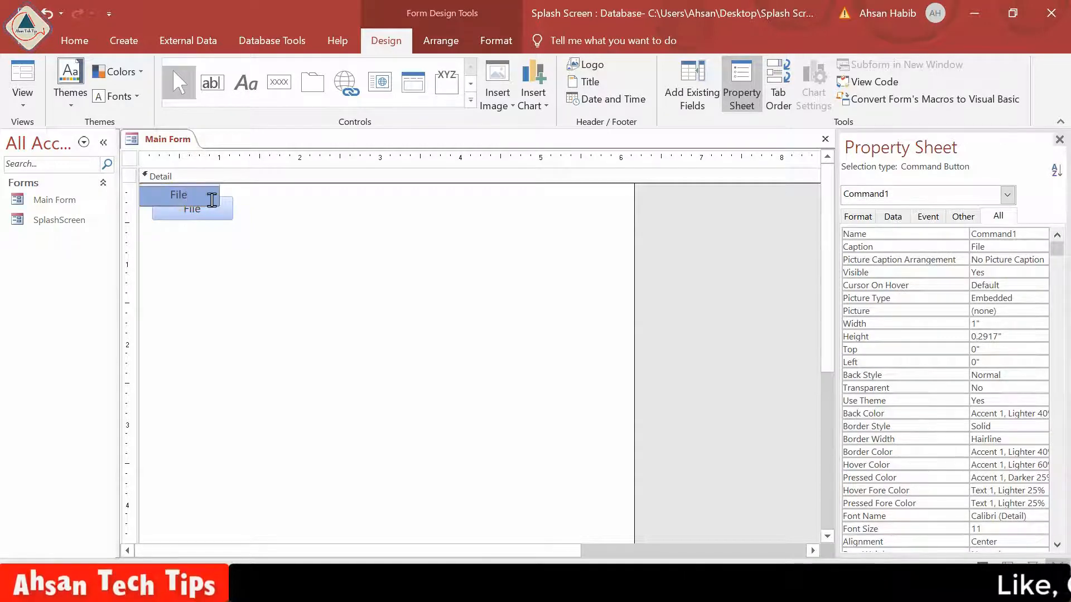
pyautogui.click(281, 256)
pyautogui.click(209, 199)
pyautogui.moveTo(209, 199); pyautogui.dragTo(308, 212)
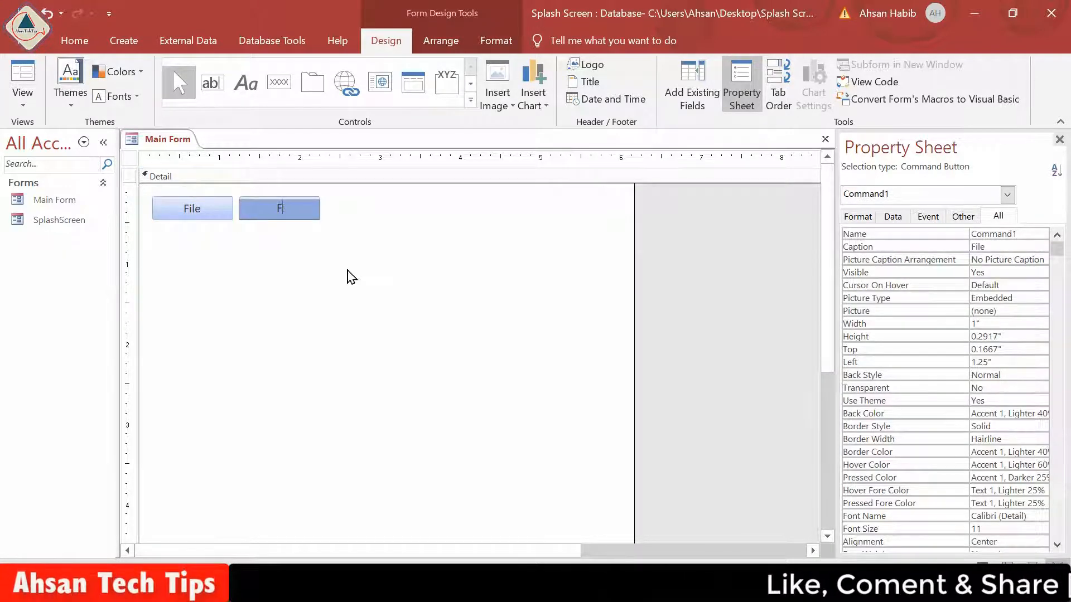
pyautogui.write('View')
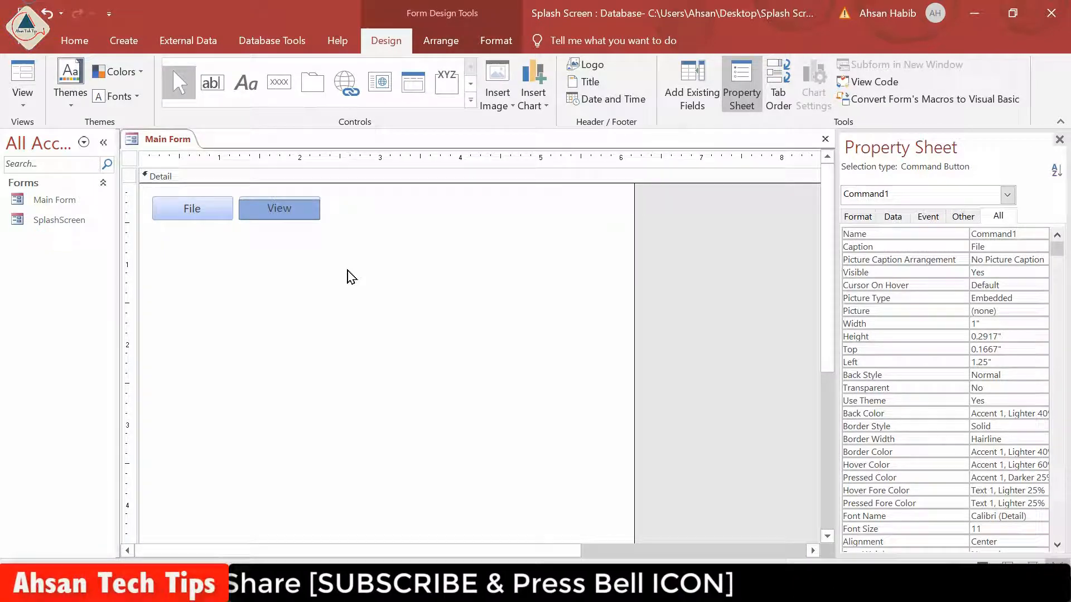
pyautogui.click(332, 229)
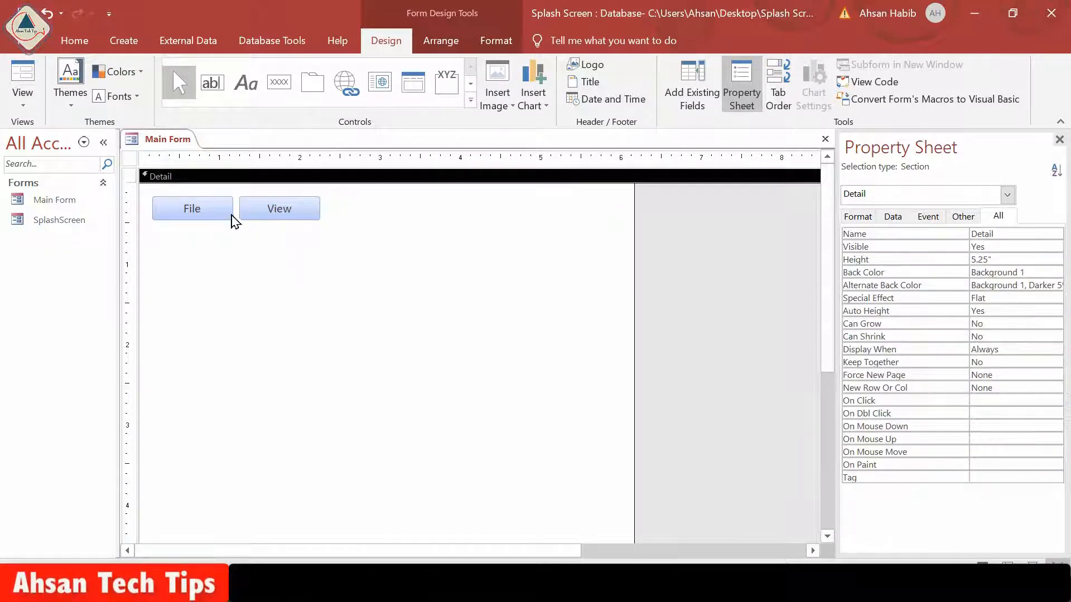
# Close the Main Form and save its design changes
pyautogui.rightClick(177, 140)
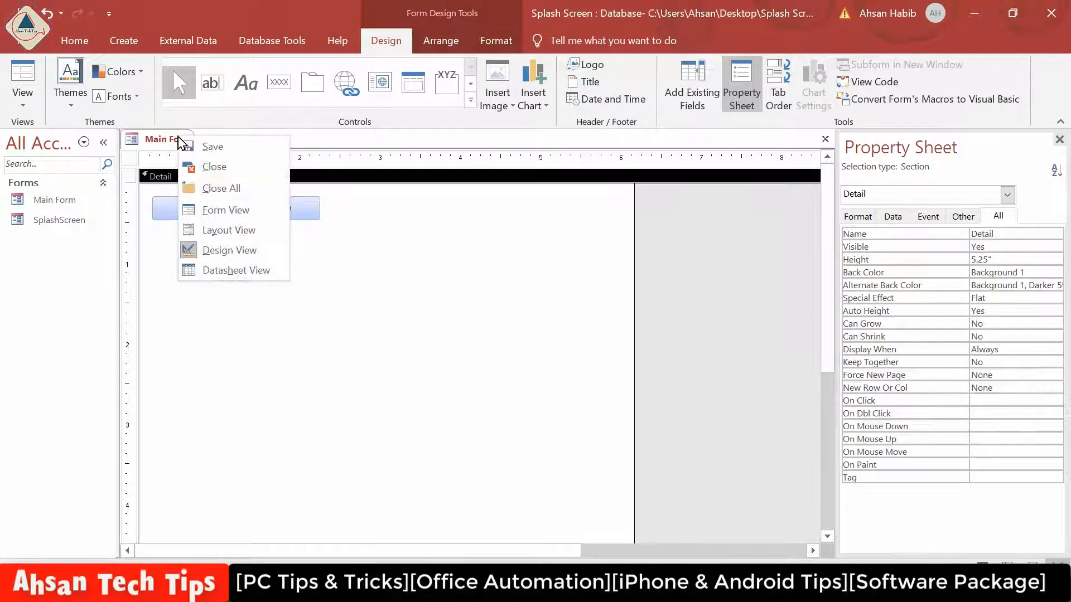
pyautogui.click(210, 166)
pyautogui.click(487, 342)
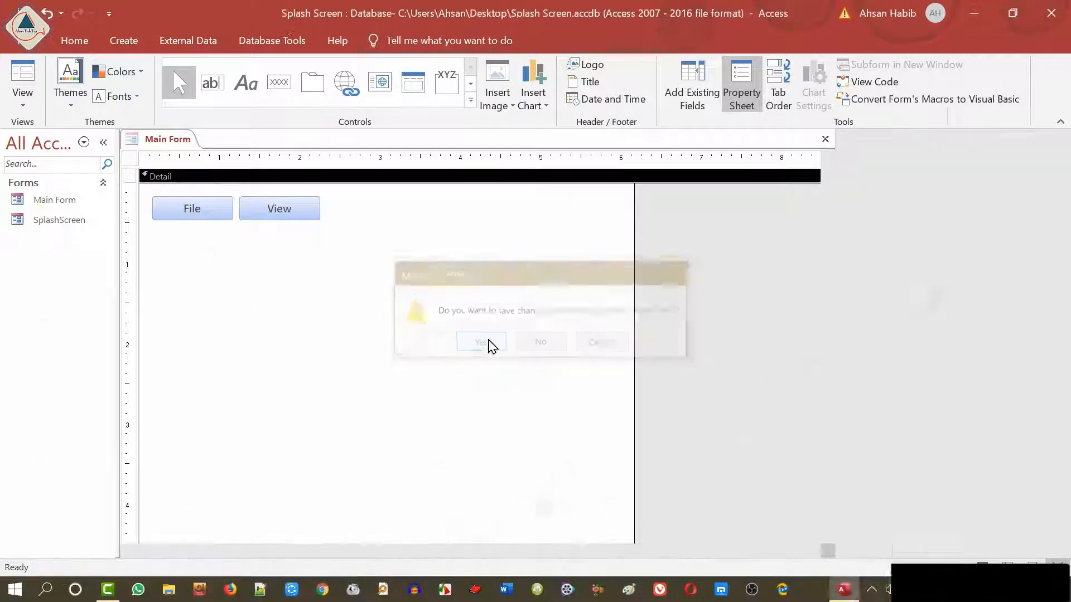
# Open the SplashScreen form in Design view and select its Detail section
pyautogui.click(61, 224)
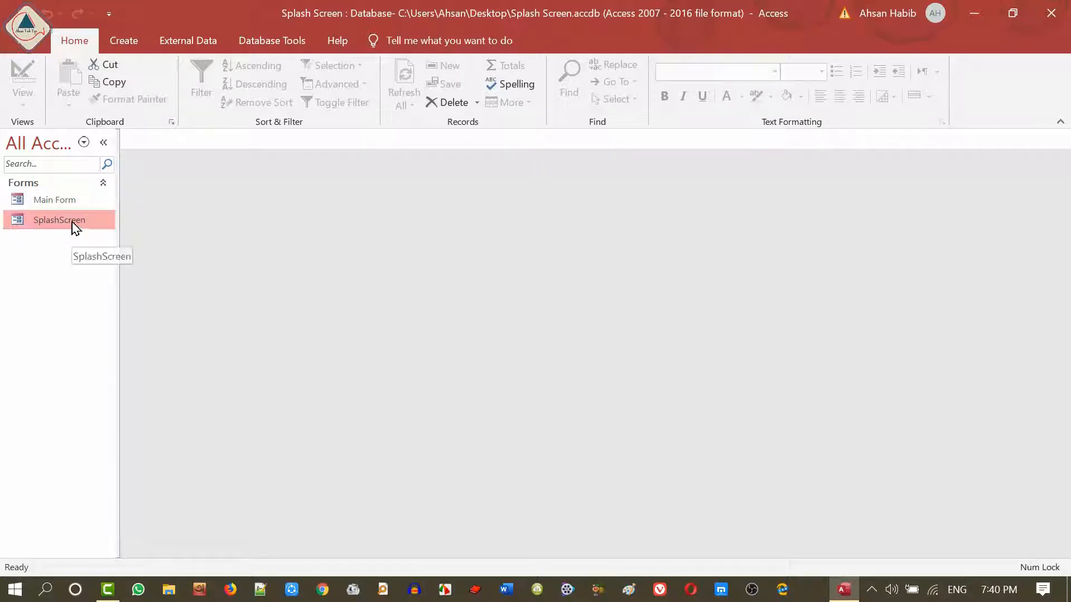
pyautogui.rightClick(75, 228)
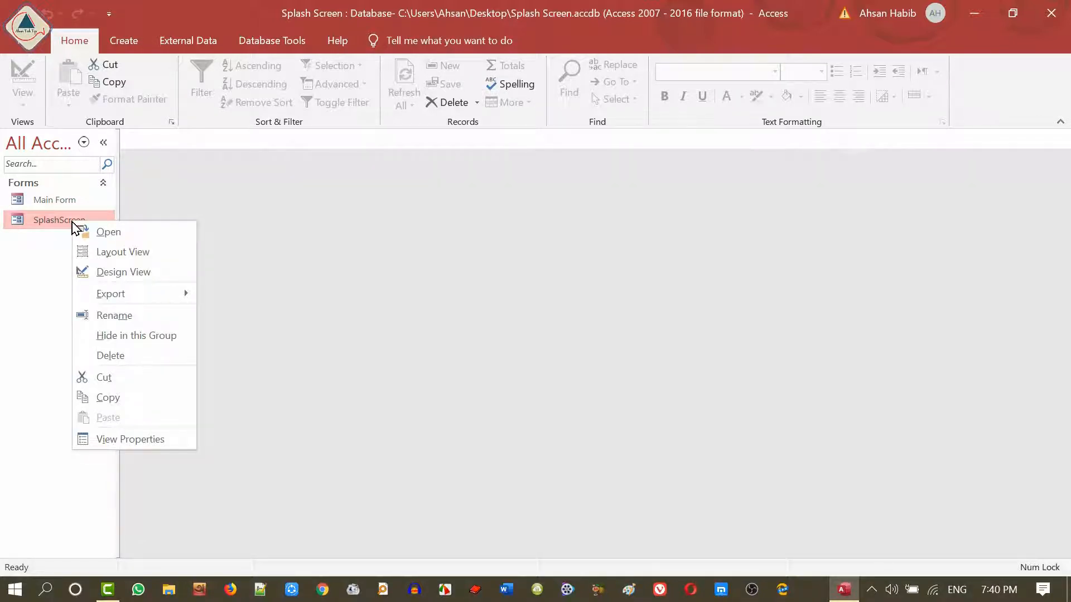
pyautogui.click(124, 272)
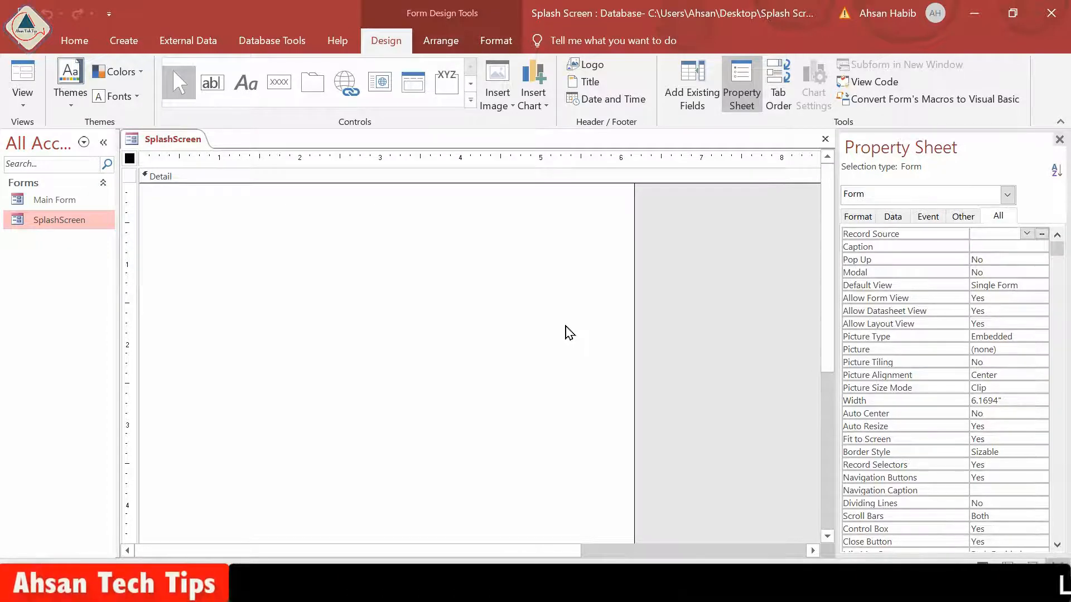
pyautogui.scroll(-1, 446, 277)
pyautogui.click(447, 278)
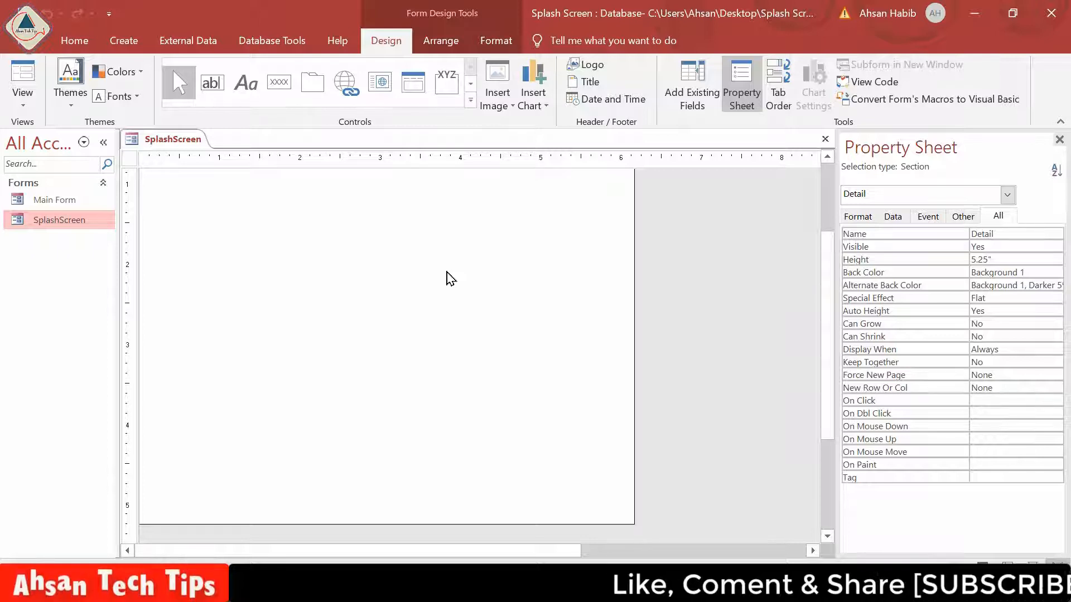
pyautogui.scroll(1, 447, 278)
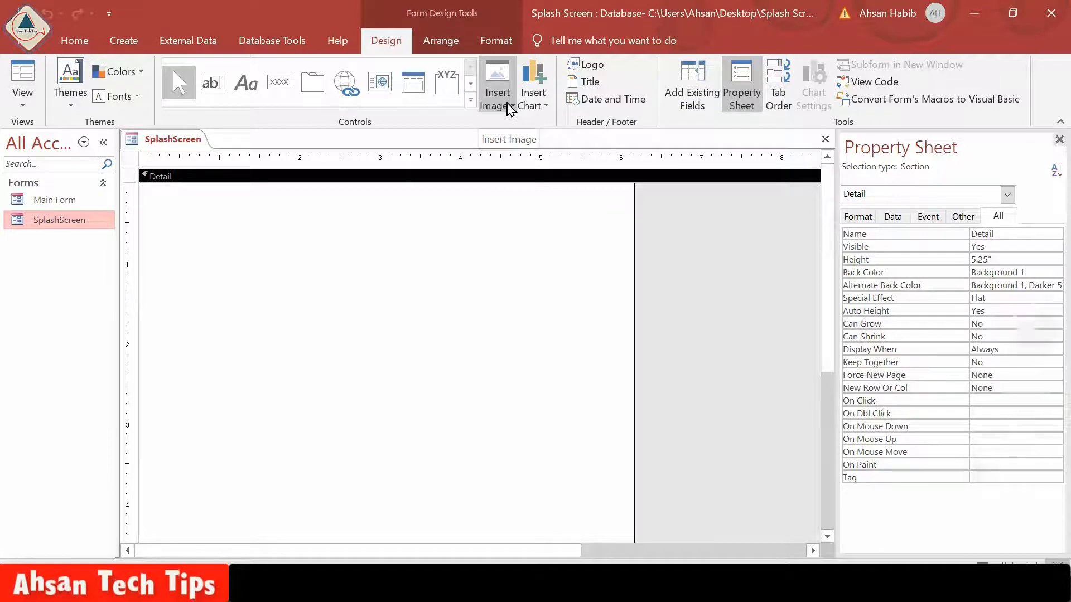
# Choose the Splash Screen picture on the Desktop as the image to insert and preview it
pyautogui.click(510, 107)
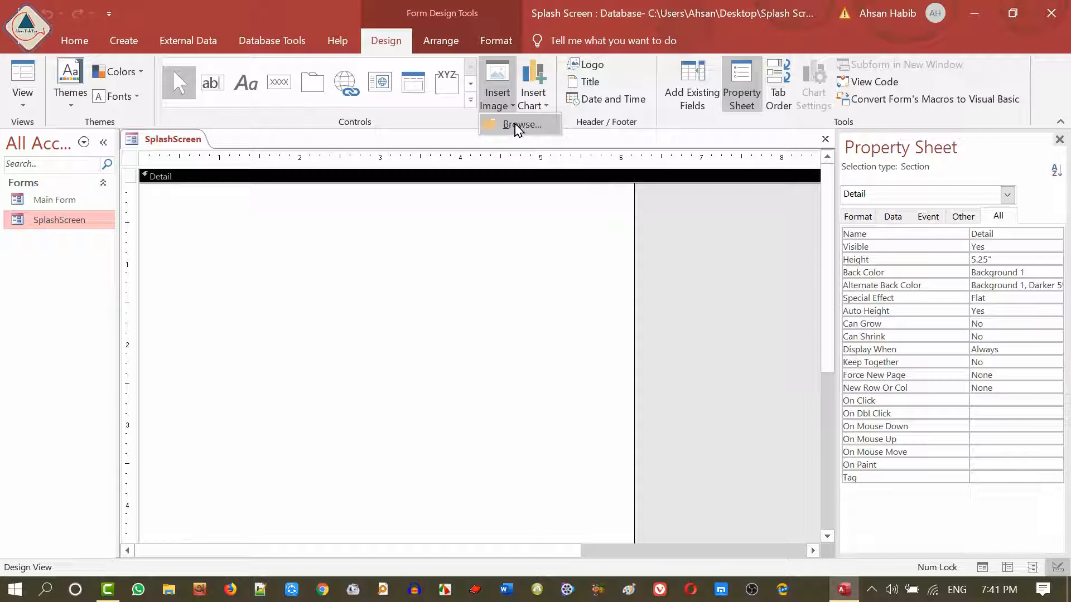
pyautogui.click(518, 126)
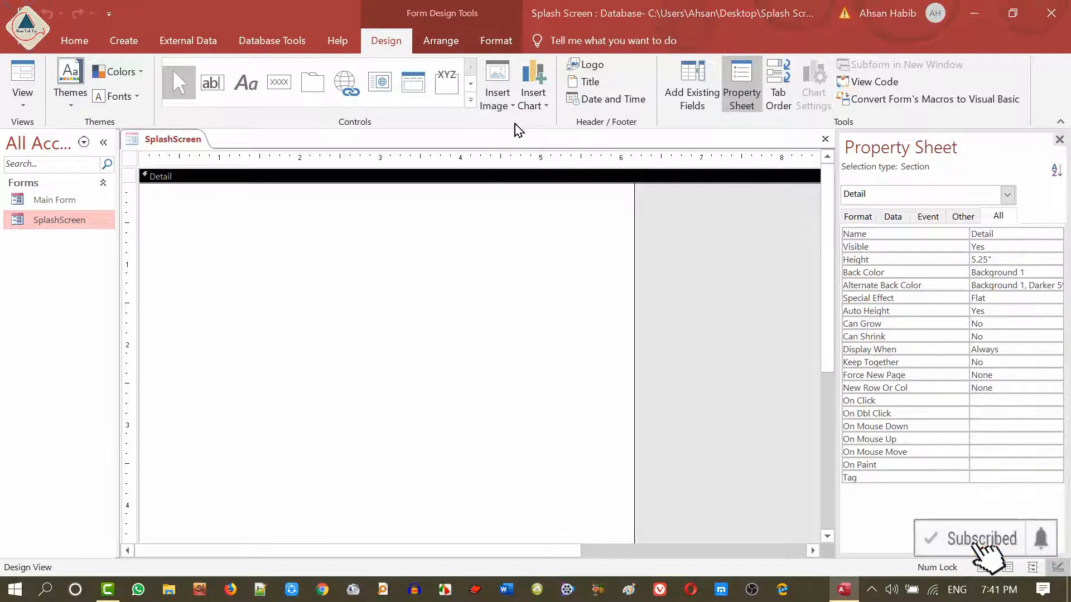
pyautogui.moveTo(127, 240); pyautogui.dragTo(132, 113)
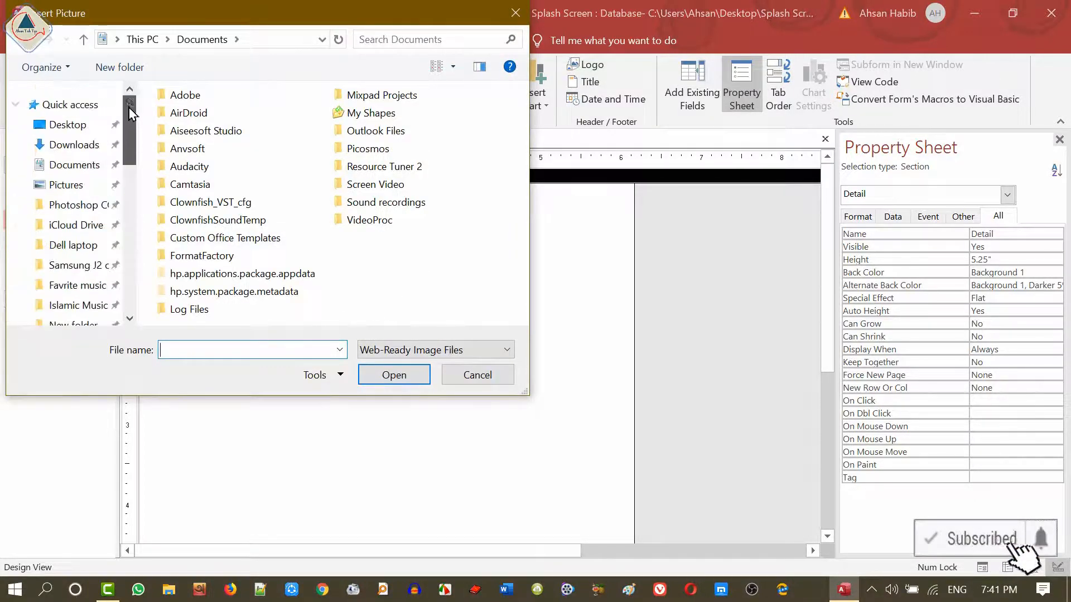
pyautogui.click(68, 125)
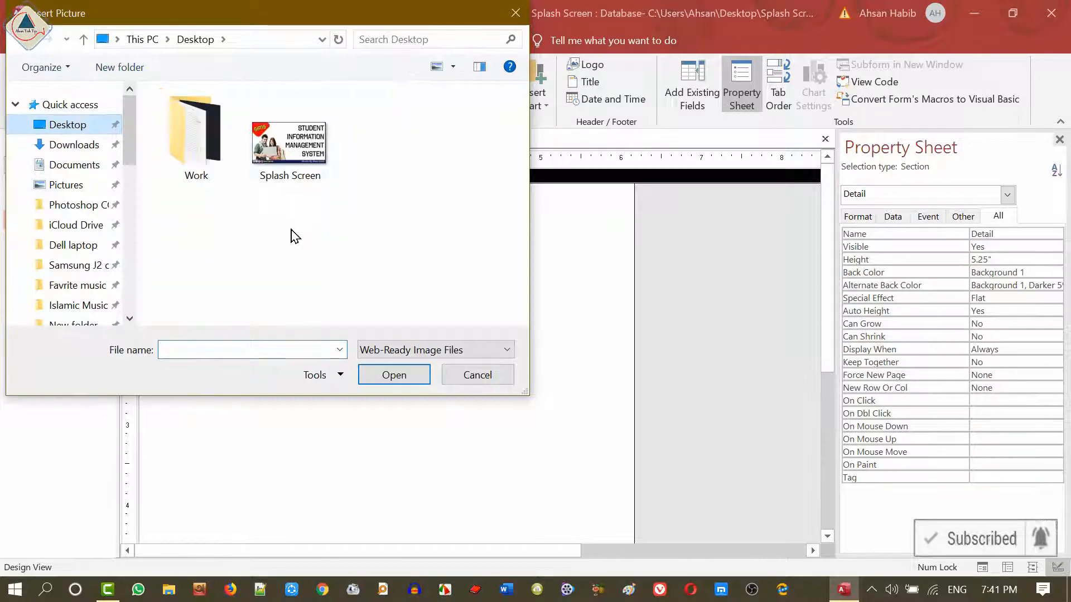
pyautogui.click(304, 153)
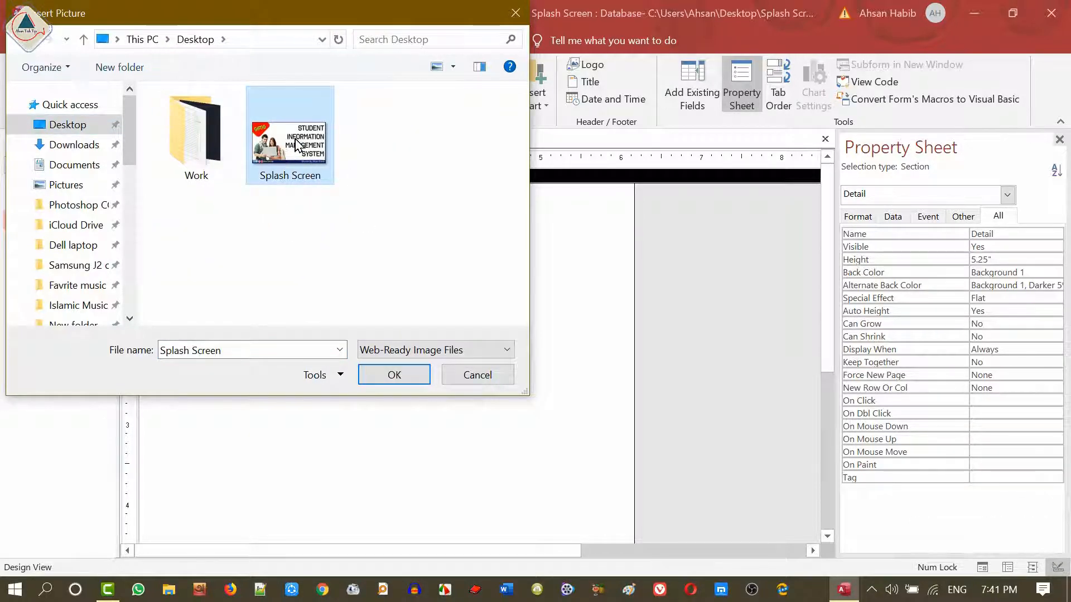
pyautogui.rightClick(296, 145)
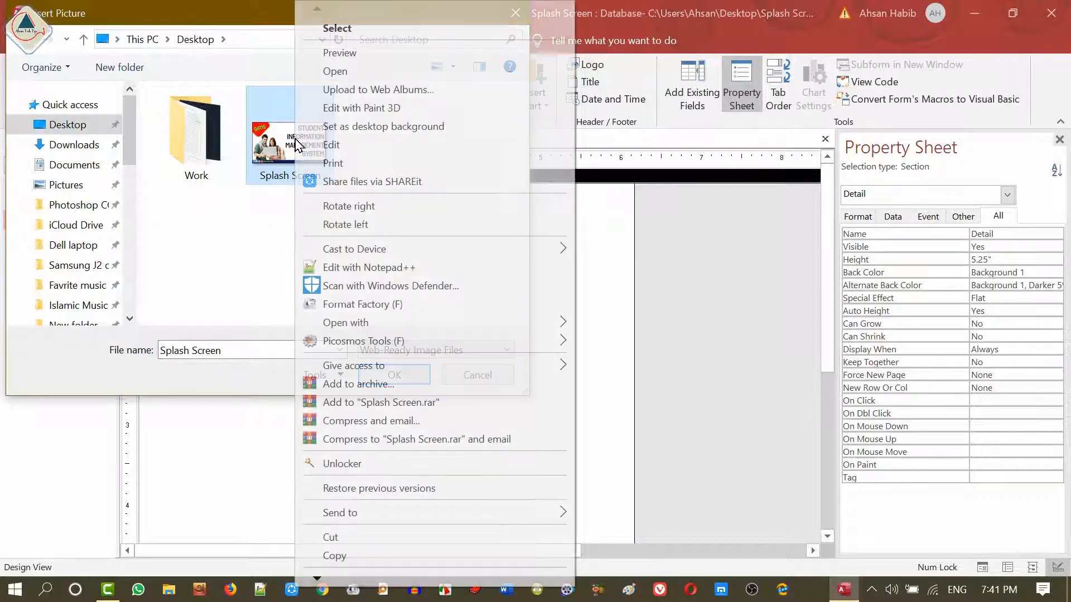
pyautogui.click(342, 58)
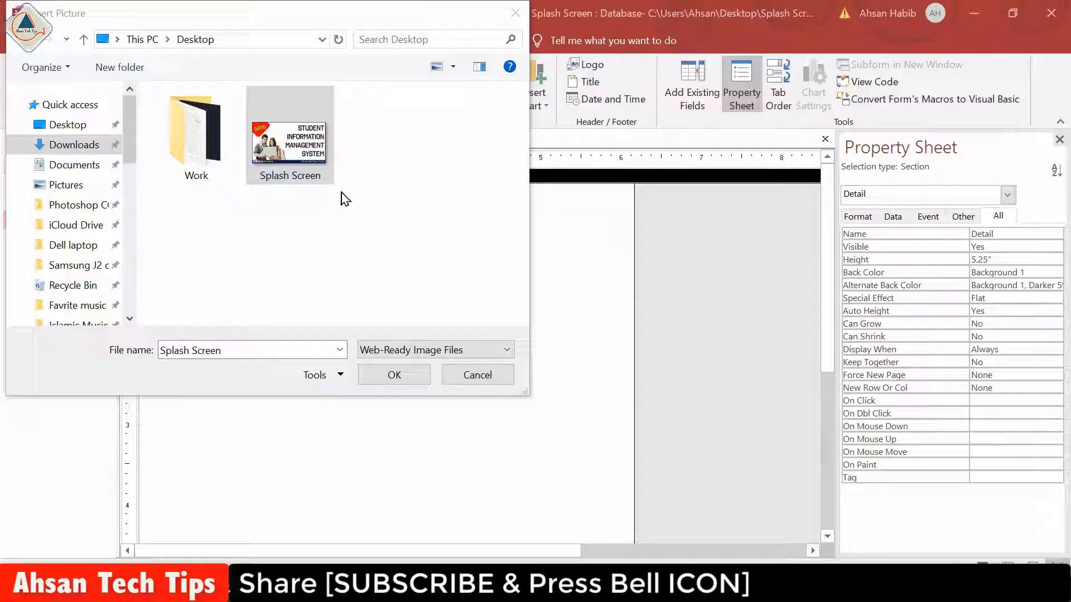
# Insert the Splash Screen picture at the Detail section's upper-left corner, about 5.75 inches wide and 3.96 inches high, and leave it selected
pyautogui.click(390, 374)
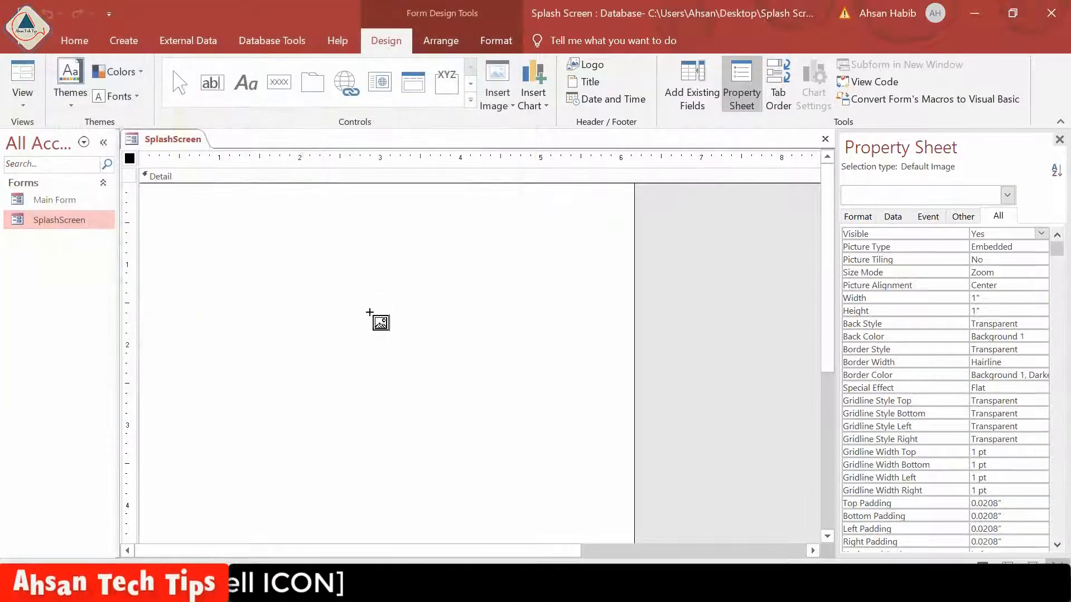
pyautogui.moveTo(144, 191); pyautogui.dragTo(530, 496)
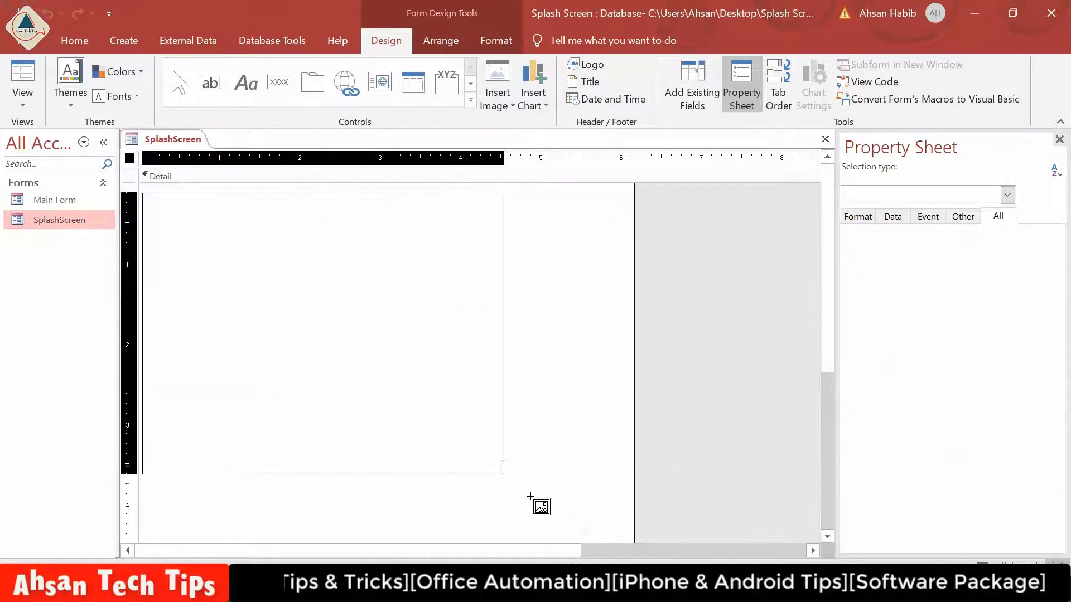
pyautogui.moveTo(603, 509); pyautogui.dragTo(604, 510)
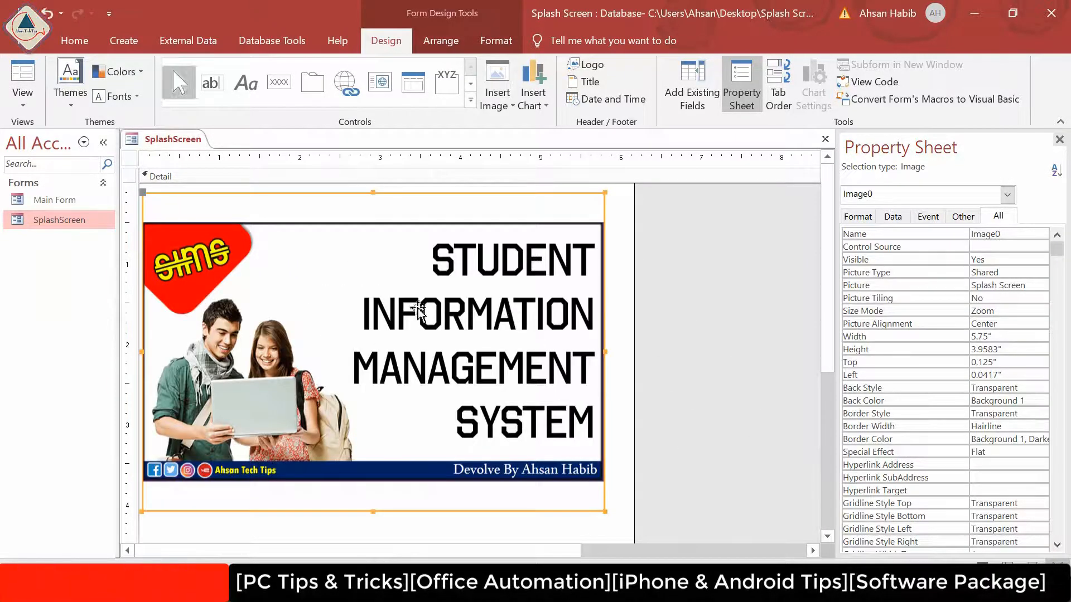
pyautogui.click(627, 522)
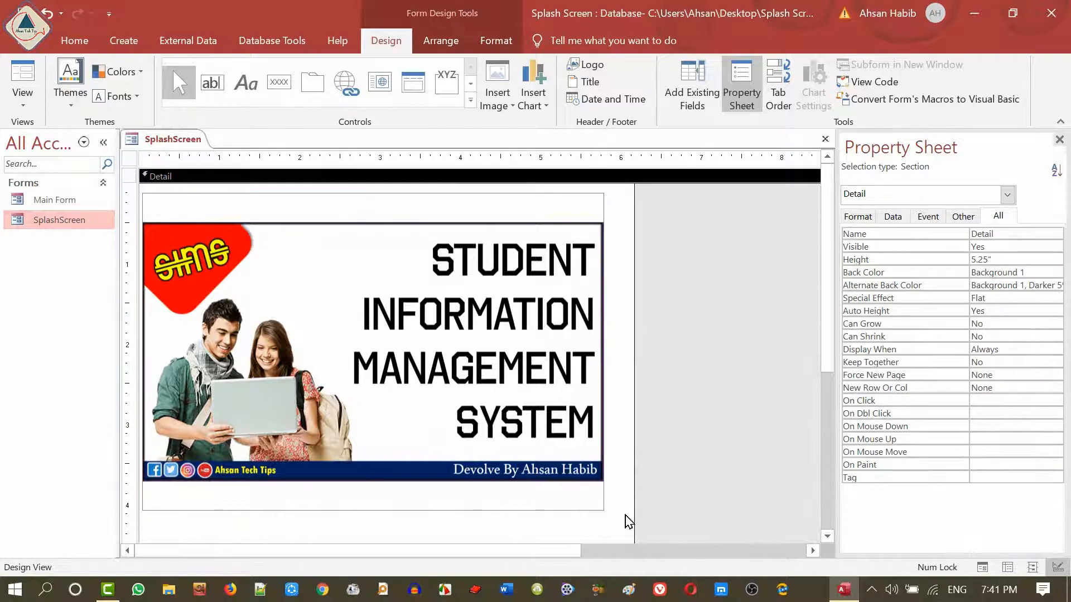
pyautogui.scroll(-3, 635, 510)
pyautogui.scroll(3, 514, 370)
pyautogui.click(366, 304)
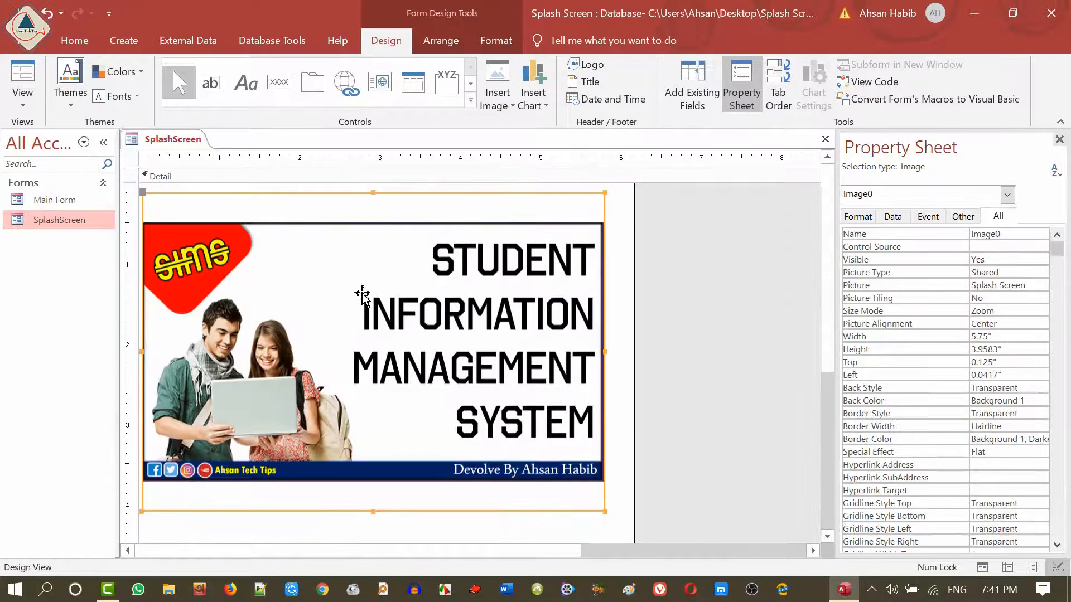